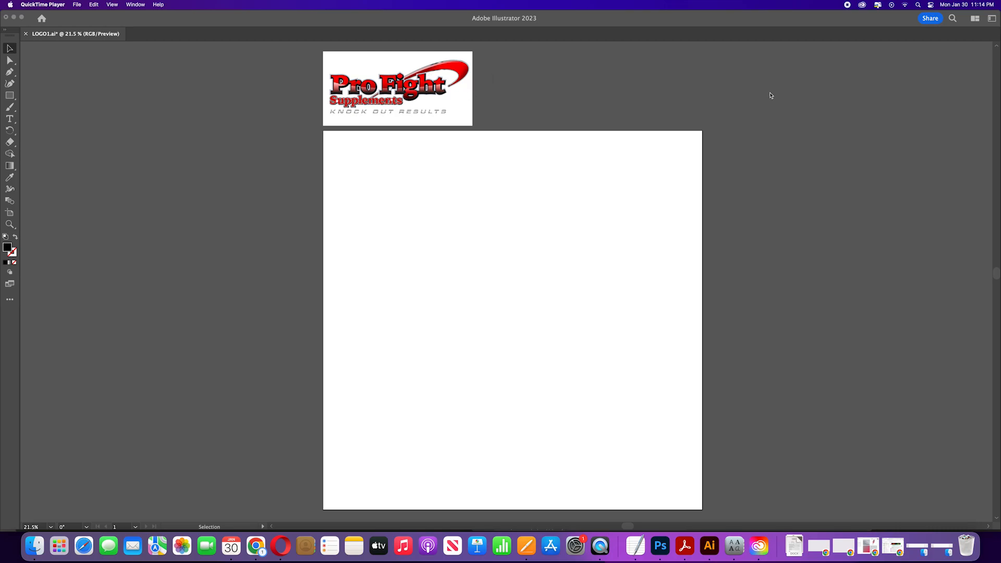
Step: Browse the LogoHell page of swoosh logo examples in the browser, then return to the Illustrator document
{"action": "left_click_drag", "start_coordinate": [1000, 40], "coordinate": [627, 60]}
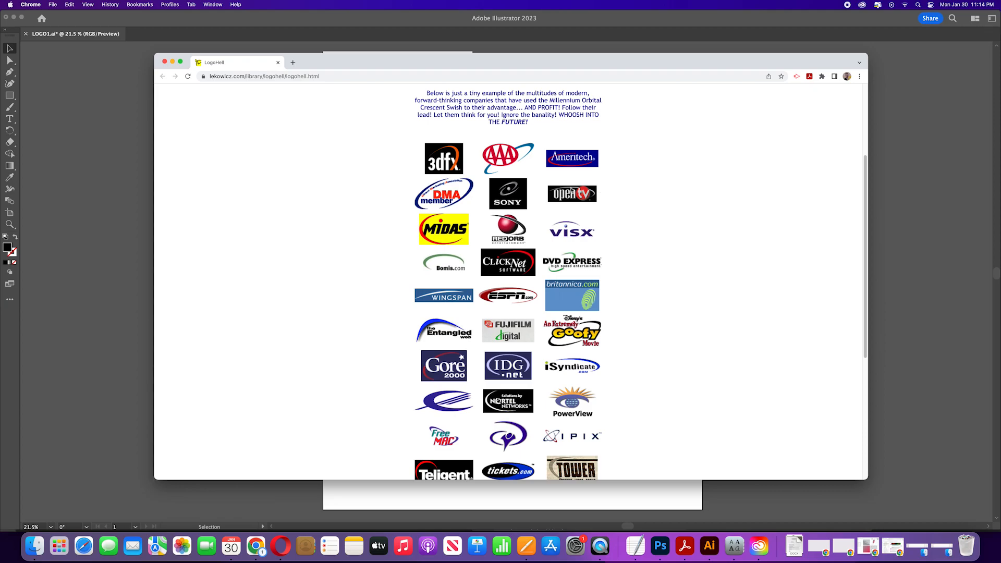
{"action": "scroll", "coordinate": [482, 261], "scroll_direction": "down", "scroll_amount": 5}
{"action": "scroll", "coordinate": [482, 261], "scroll_direction": "down", "scroll_amount": 2}
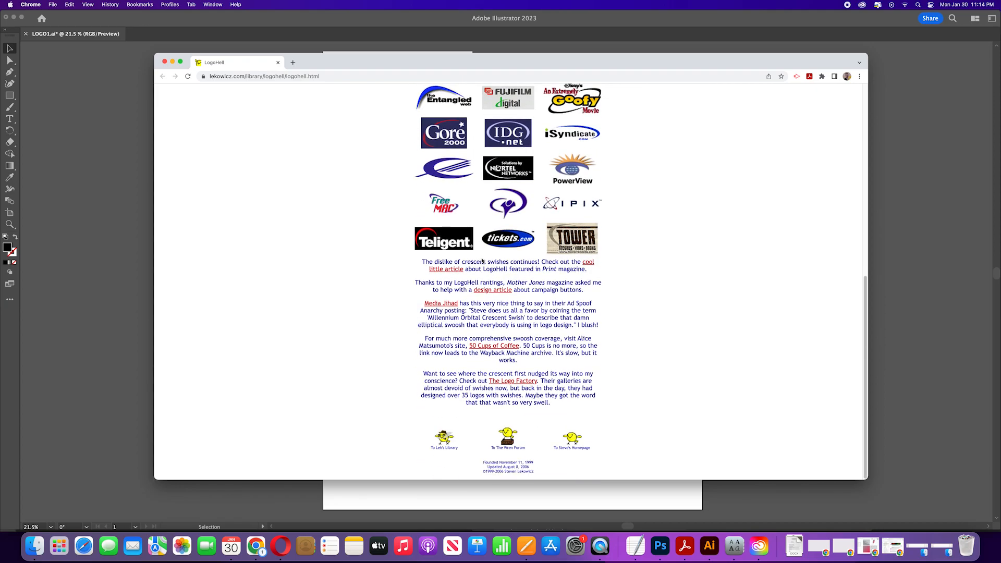
{"action": "scroll", "coordinate": [482, 261], "scroll_direction": "up", "scroll_amount": 12}
{"action": "scroll", "coordinate": [482, 260], "scroll_direction": "down", "scroll_amount": 5}
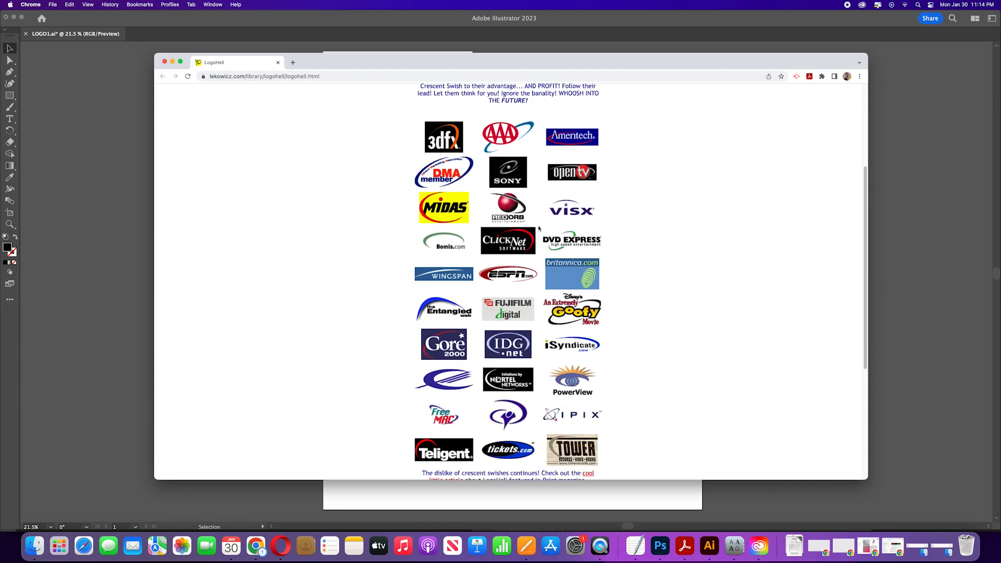
{"action": "left_click", "coordinate": [176, 64]}
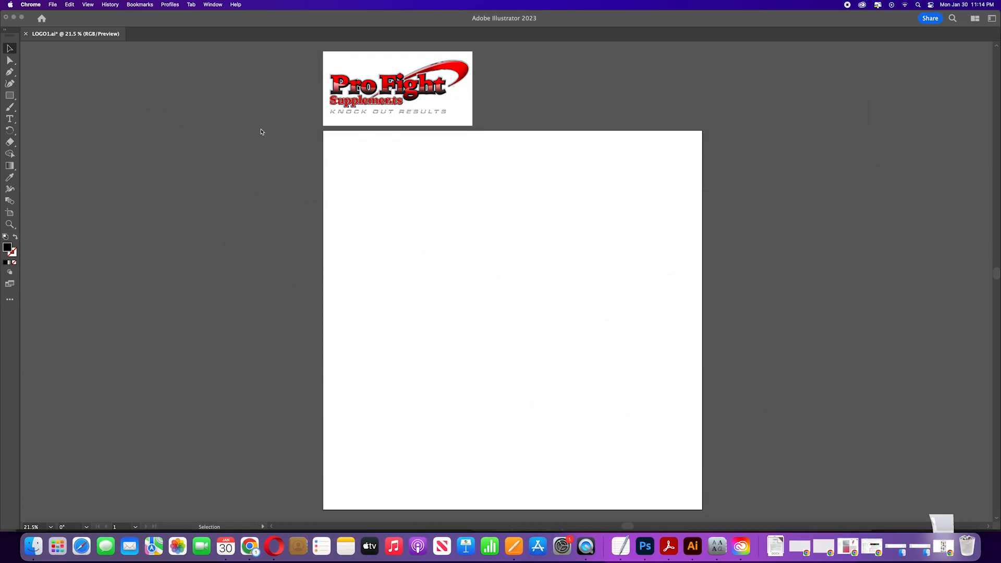
{"action": "left_click", "coordinate": [199, 73]}
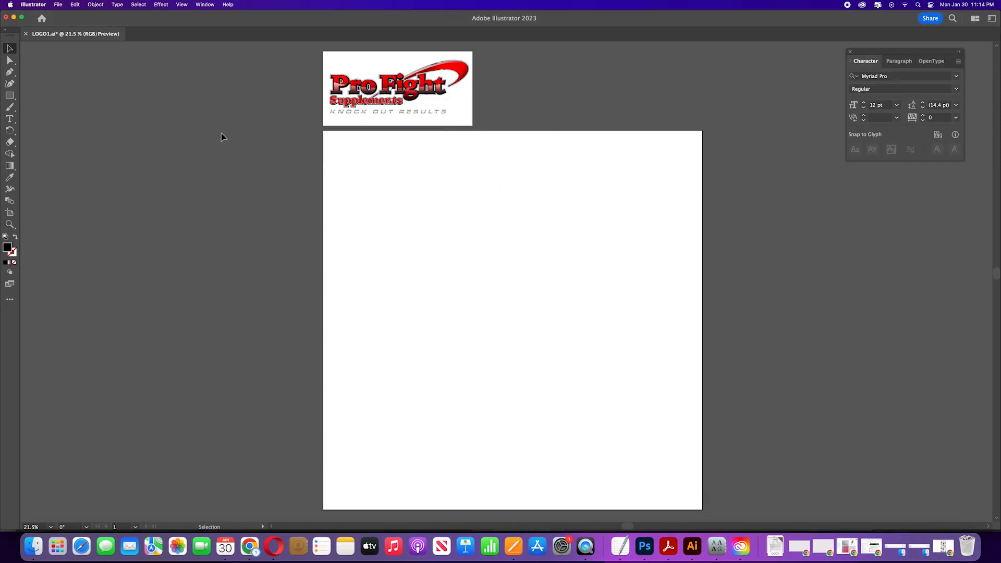
Step: Create a PROFIGHT point-text object near the top of the artboard and enlarge it
{"action": "left_click", "coordinate": [10, 119]}
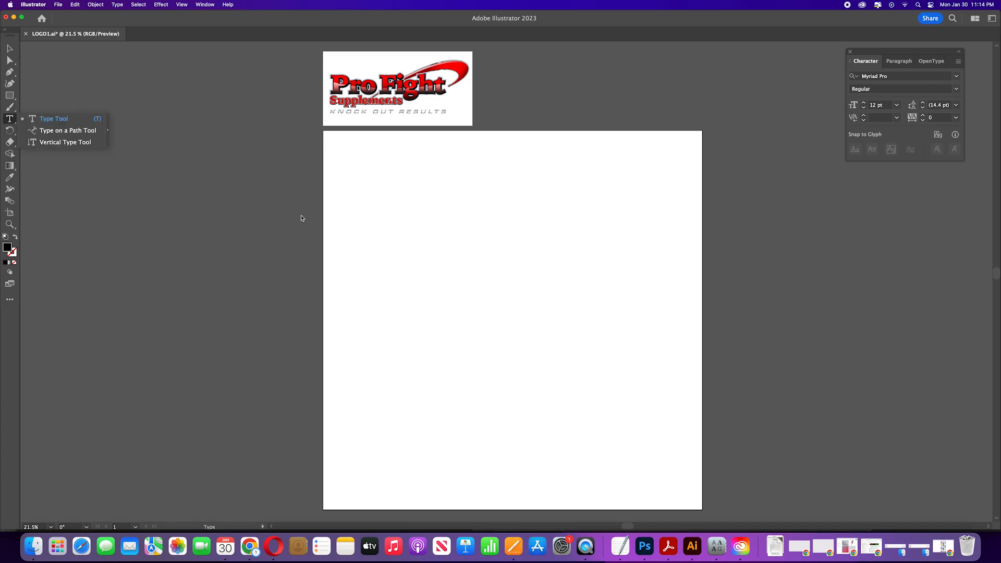
{"action": "left_click", "coordinate": [369, 182]}
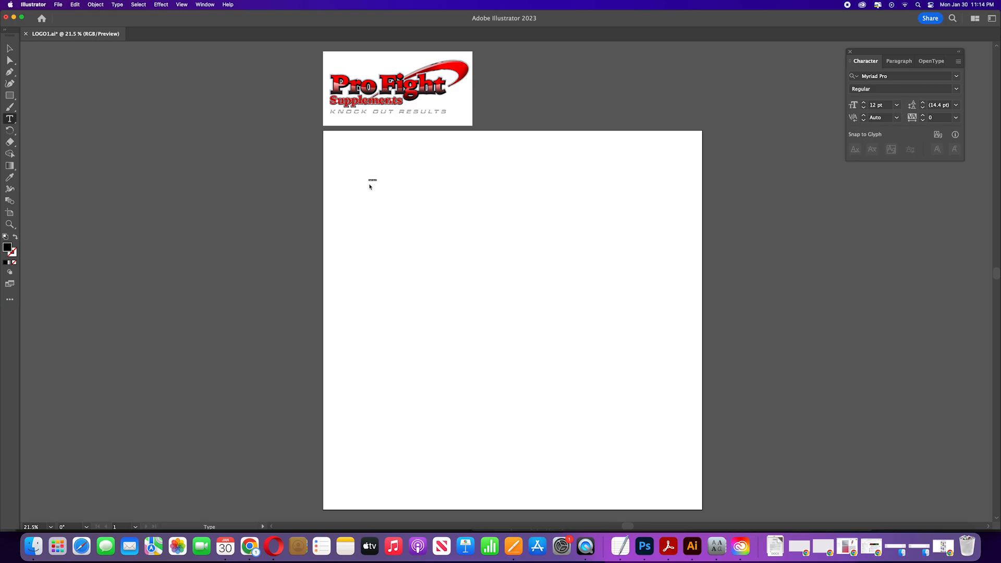
{"action": "key", "text": "BackSpace"}
{"action": "key", "text": "Escape"}
{"action": "left_click_drag", "start_coordinate": [376, 185], "coordinate": [476, 237]}
{"action": "left_click_drag", "start_coordinate": [407, 177], "coordinate": [468, 186]}
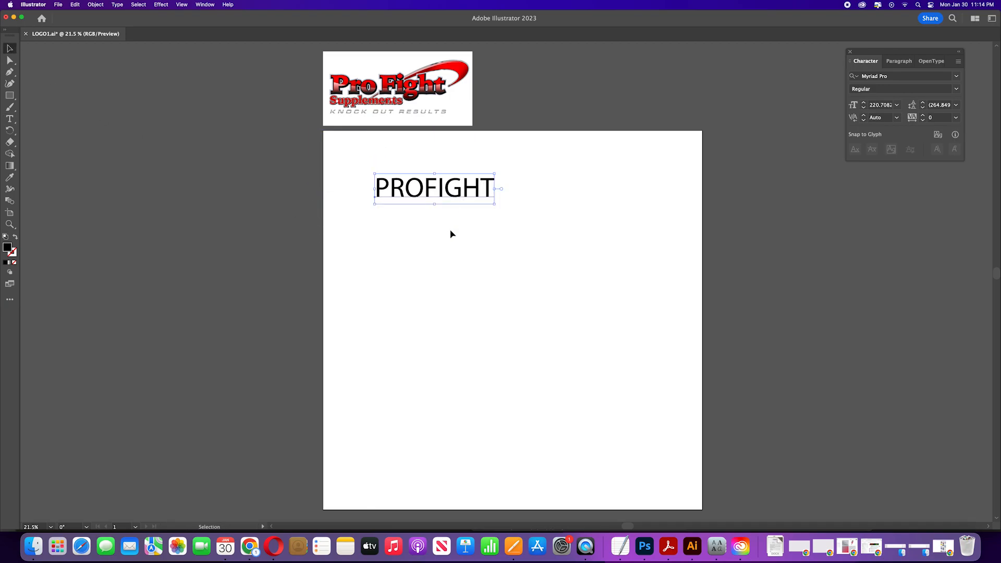
Step: Apply the 210 수퍼사이즈 Black italic font to the text and duplicate it below the original
{"action": "left_click", "coordinate": [955, 78]}
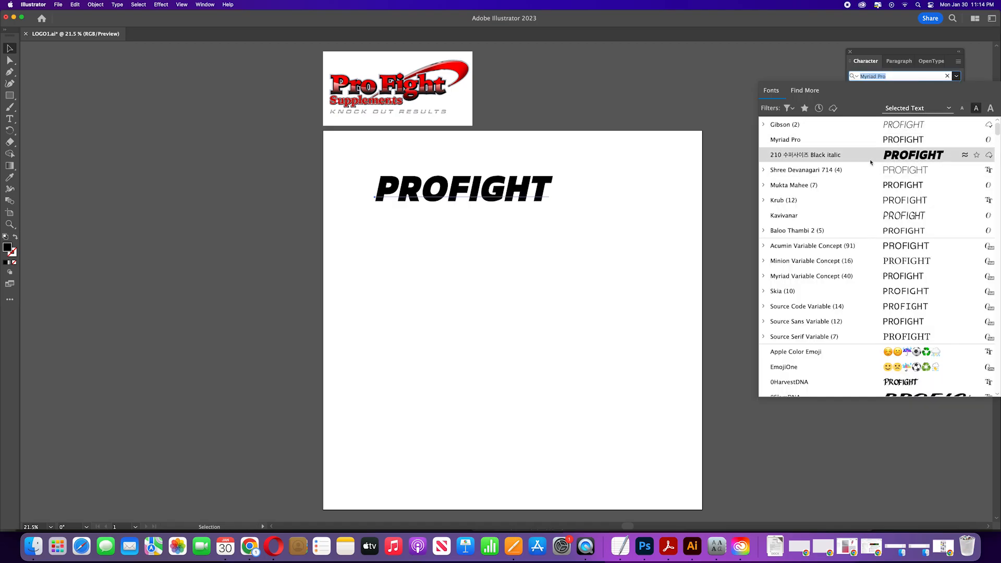
{"action": "left_click", "coordinate": [871, 161]}
{"action": "mouse_move", "coordinate": [474, 189]}
{"action": "left_mouse_down"}
{"action": "mouse_move", "coordinate": [444, 167]}
{"action": "mouse_move", "coordinate": [461, 201]}
{"action": "left_mouse_up"}
Step: Set the copy's font to Acme Gothic Compressed from the font list
{"action": "left_click", "coordinate": [956, 76]}
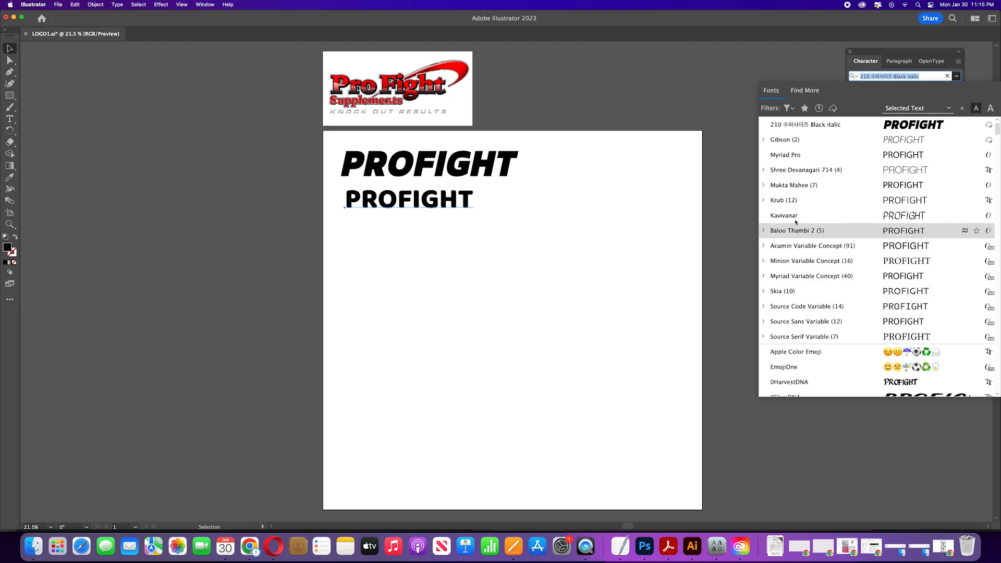
{"action": "scroll", "coordinate": [792, 212], "scroll_direction": "down", "scroll_amount": 3}
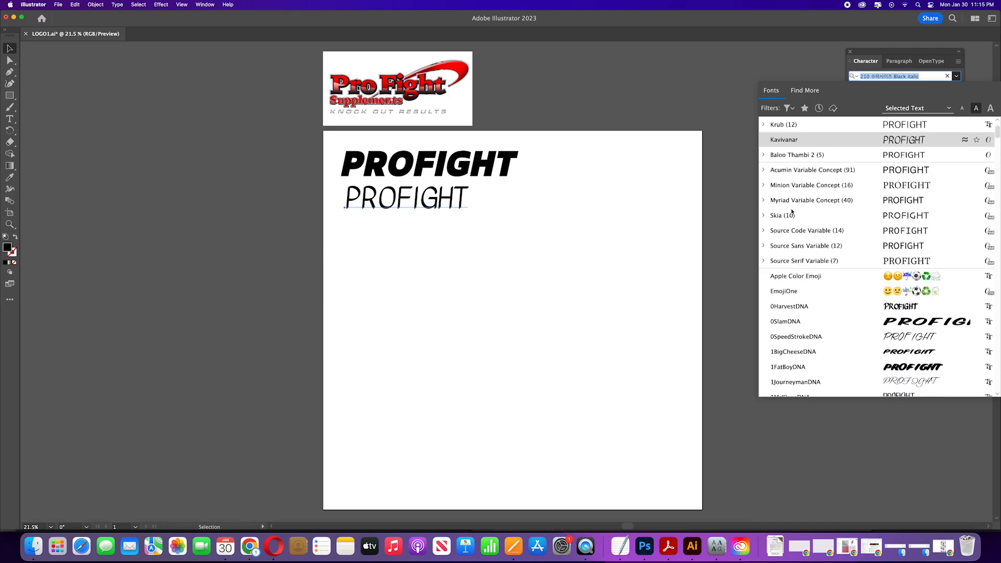
{"action": "scroll", "coordinate": [788, 310], "scroll_direction": "down", "scroll_amount": 1}
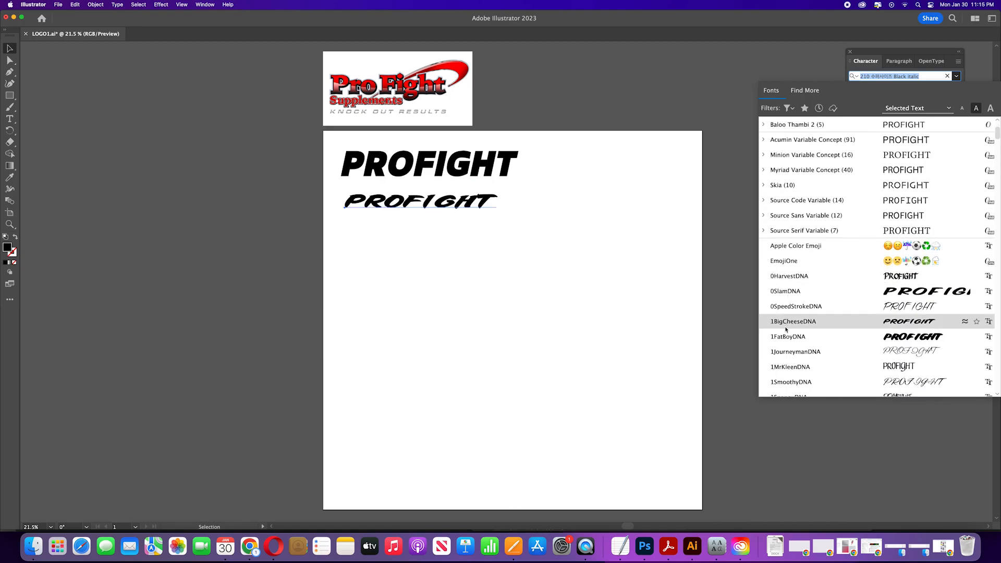
{"action": "scroll", "coordinate": [785, 353], "scroll_direction": "down", "scroll_amount": 2}
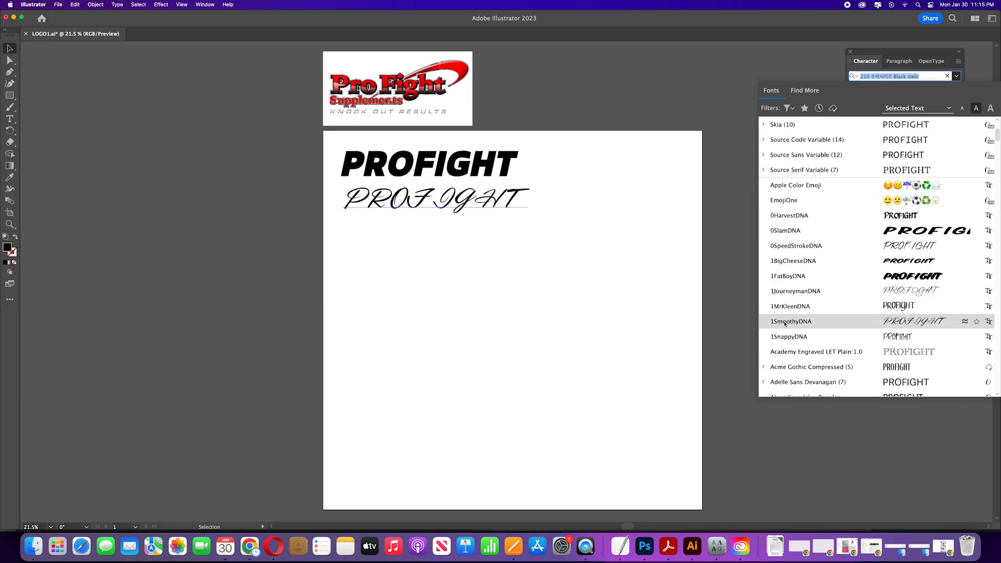
{"action": "left_click", "coordinate": [790, 367]}
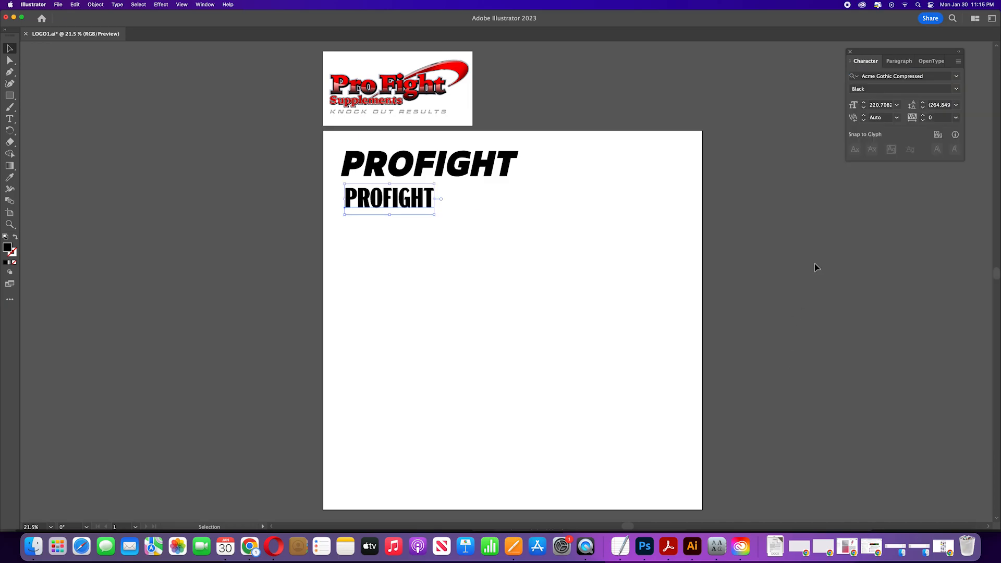
Step: Step through the following fonts one by one on the copy to preview them
{"action": "left_click", "coordinate": [896, 77]}
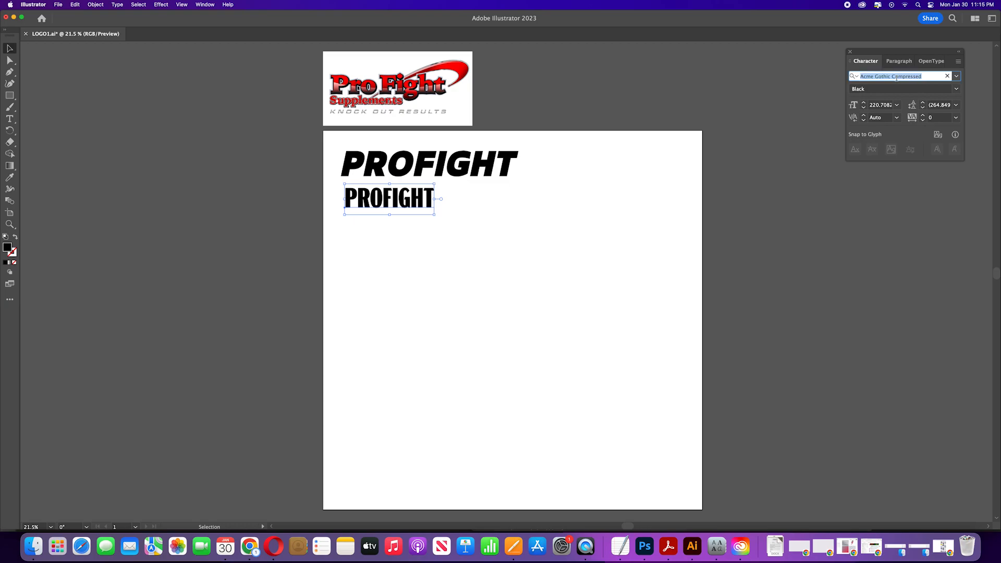
{"action": "key", "text": "Down"}
{"action": "key", "text": "Down"}
{"action": "key", "text": "Down"}
{"action": "key", "text": "Down"}
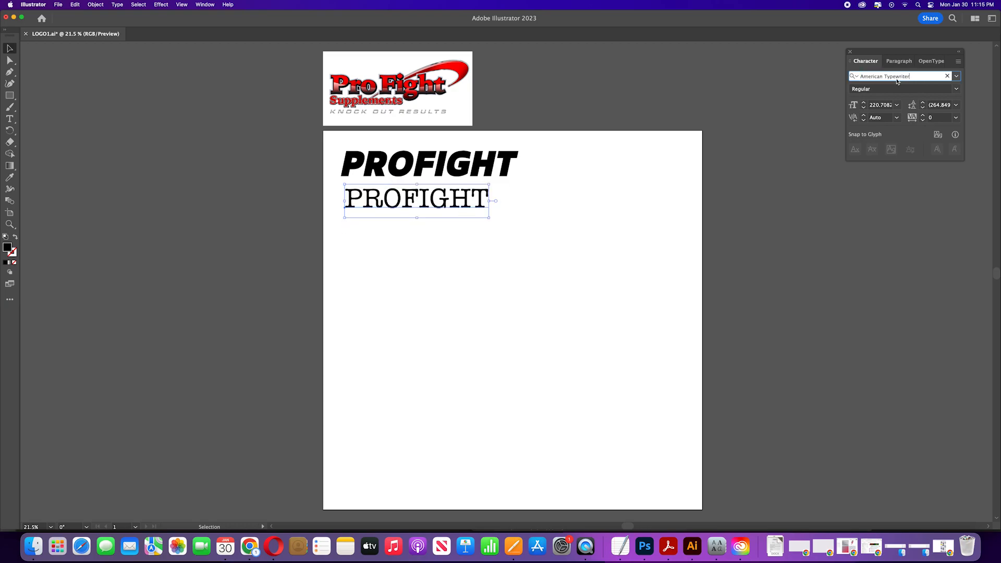
{"action": "key", "text": "Down"}
{"action": "key", "text": "Down"}
{"action": "key", "text": "Down"}
{"action": "key", "text": "Down"}
{"action": "key", "text": "Down"}
{"action": "key", "text": "Down"}
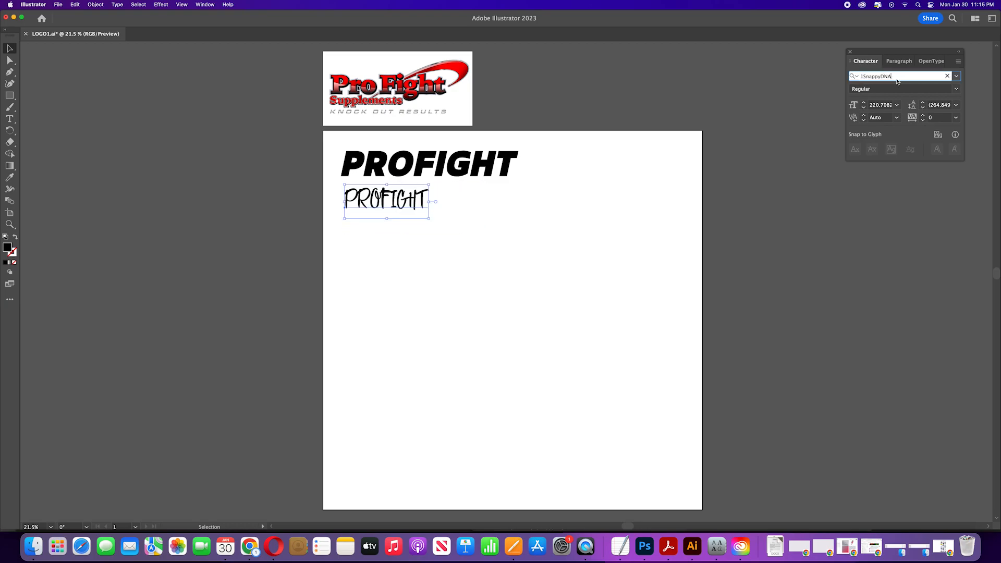
{"action": "key", "text": "Down"}
{"action": "key", "text": "Down"}
{"action": "key", "text": "Down"}
{"action": "key", "text": "Down"}
{"action": "key", "text": "Down"}
{"action": "key", "text": "Down"}
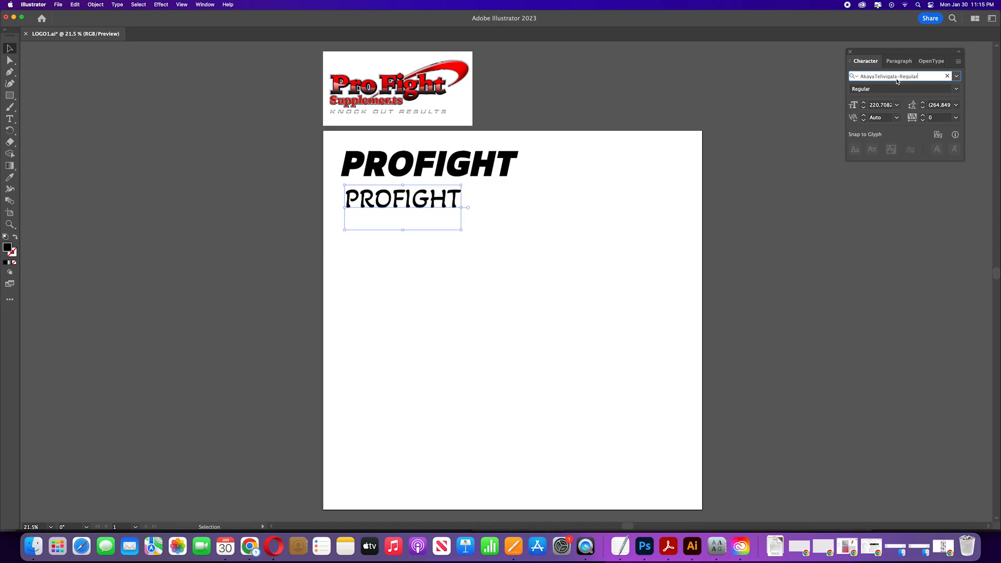
{"action": "key", "text": "Down"}
{"action": "key", "text": "Down"}
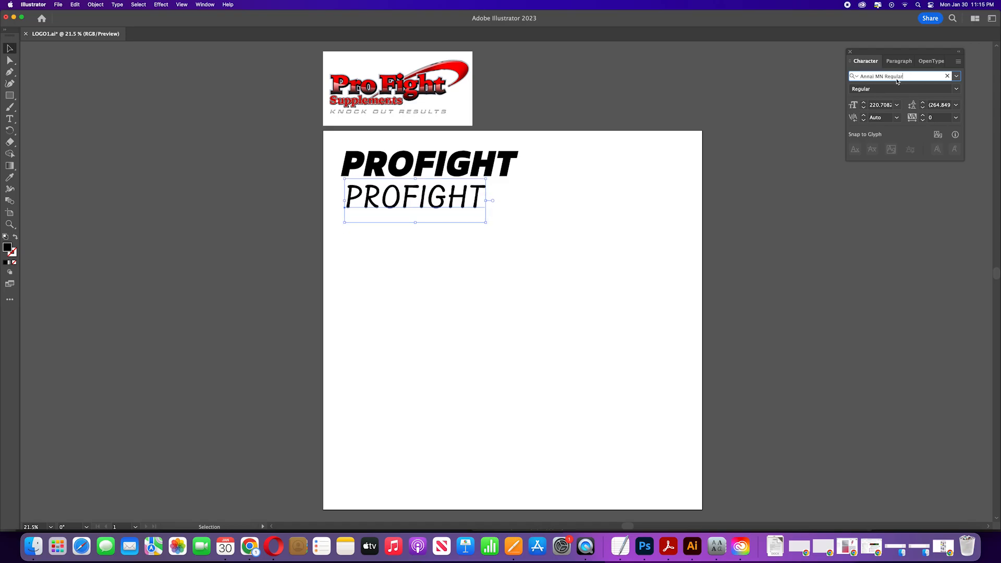
Step: Set the copy's font to PT Sans Narrow with the Bold style
{"action": "left_click", "coordinate": [956, 76]}
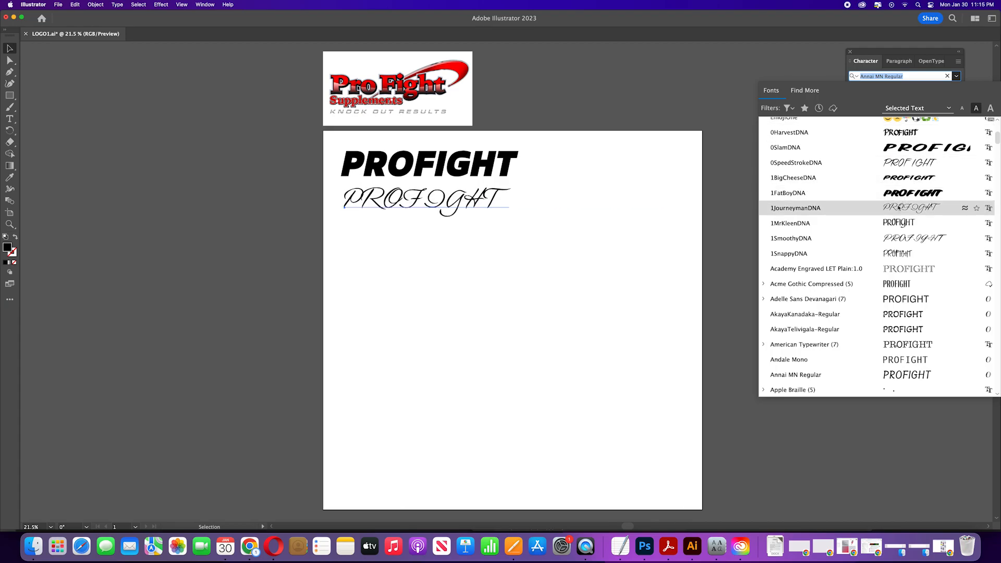
{"action": "scroll", "coordinate": [863, 252], "scroll_direction": "down", "scroll_amount": 15}
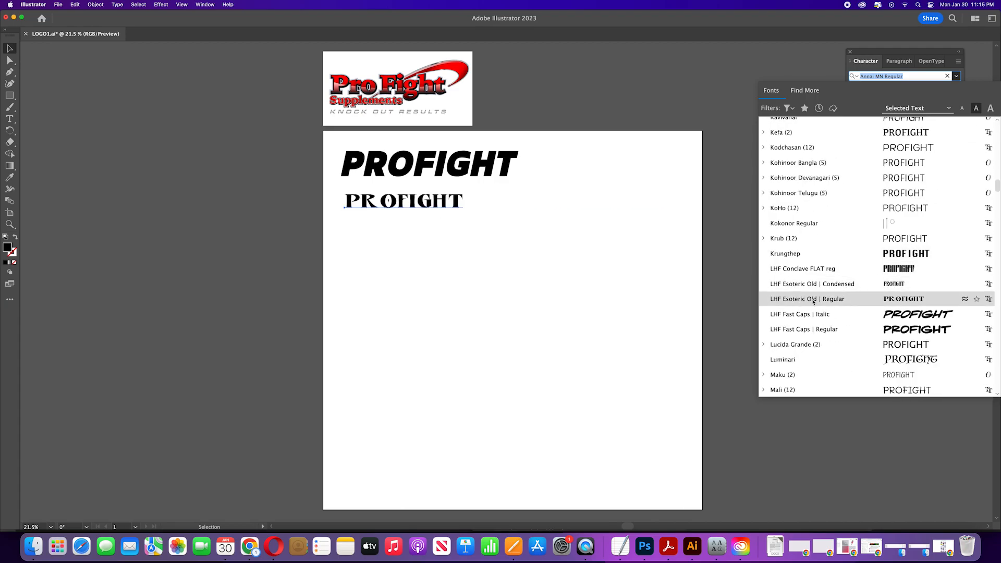
{"action": "scroll", "coordinate": [811, 313], "scroll_direction": "down", "scroll_amount": 5}
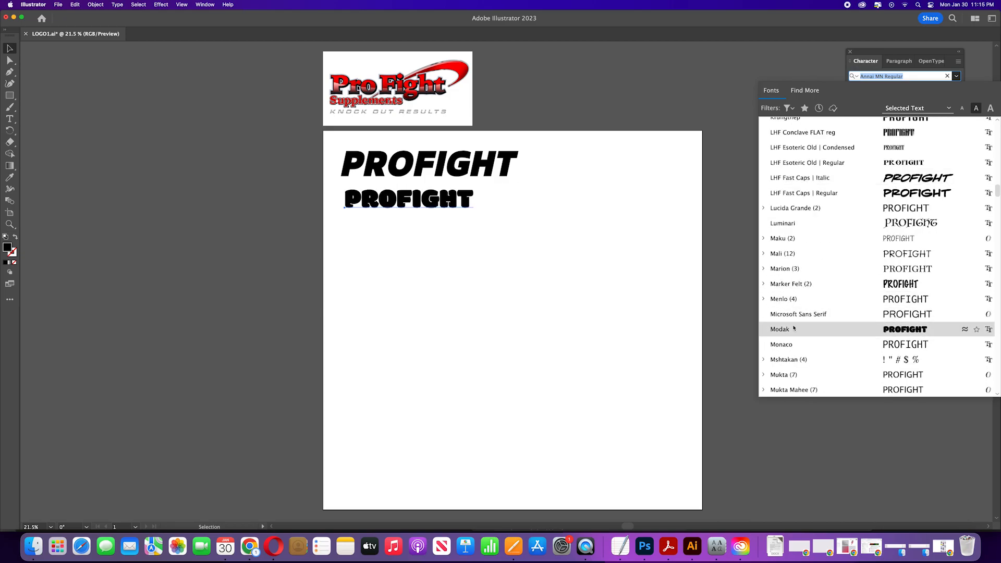
{"action": "scroll", "coordinate": [793, 336], "scroll_direction": "down", "scroll_amount": 6}
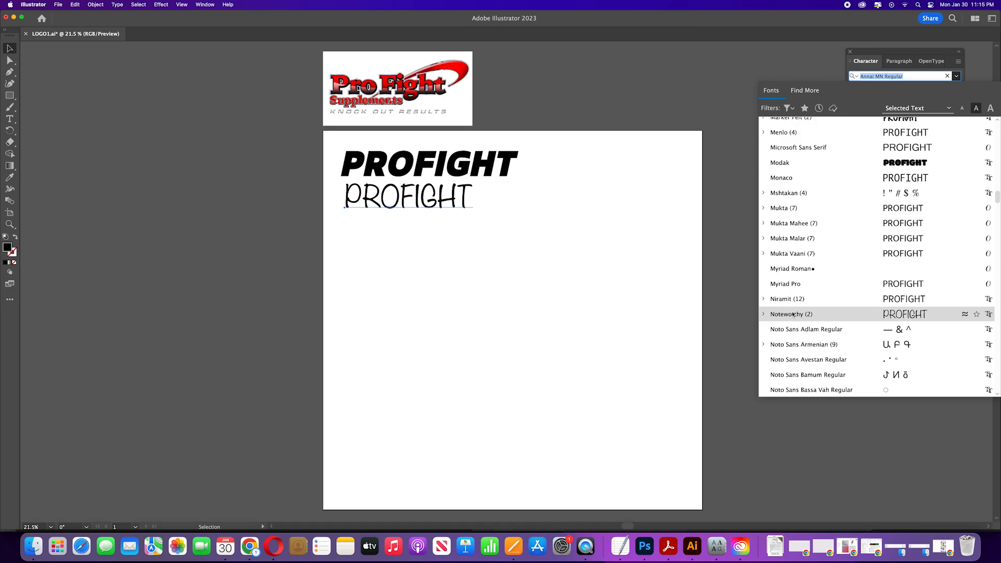
{"action": "scroll", "coordinate": [793, 313], "scroll_direction": "down", "scroll_amount": 15}
{"action": "scroll", "coordinate": [793, 254], "scroll_direction": "down", "scroll_amount": 20}
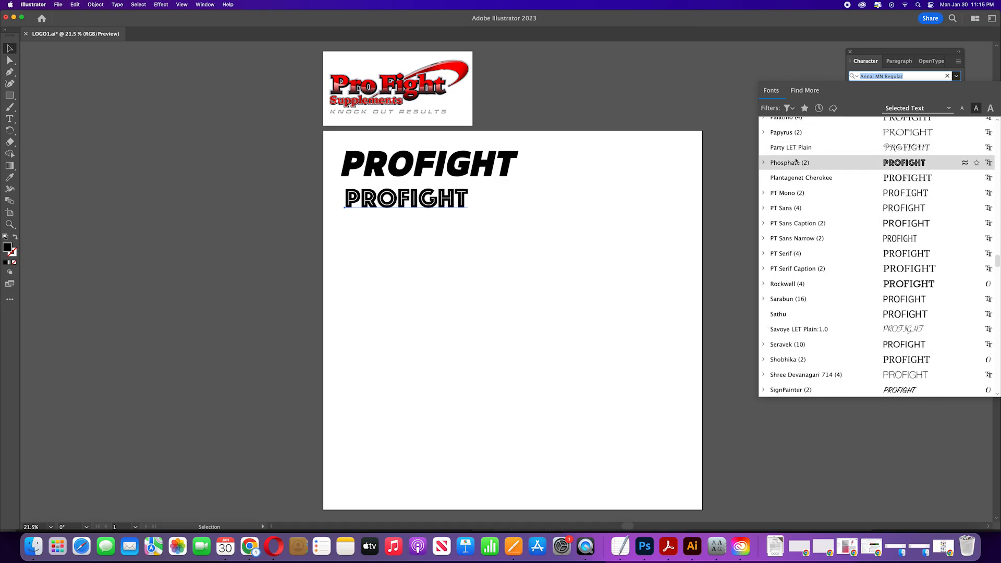
{"action": "left_click", "coordinate": [797, 243]}
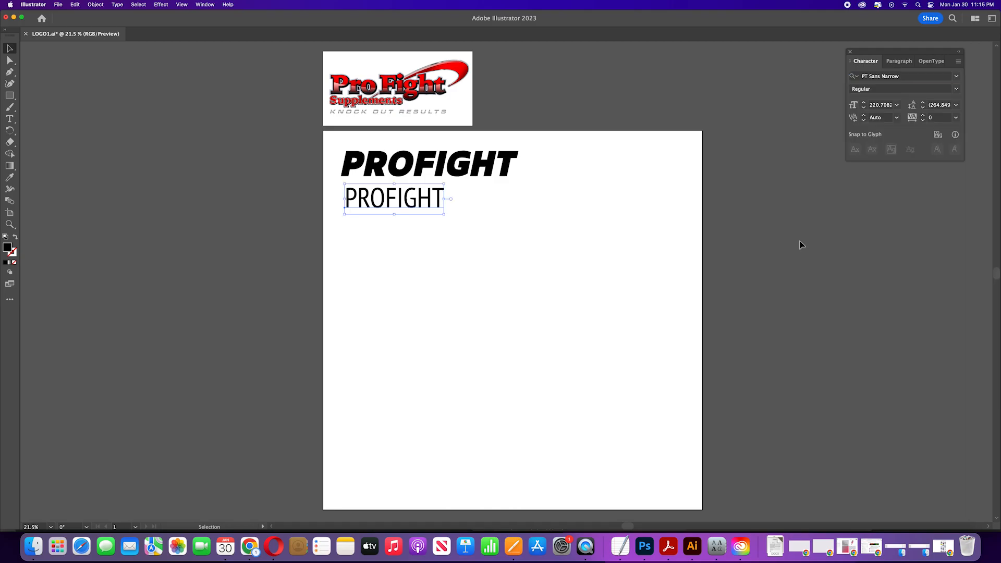
{"action": "left_click", "coordinate": [957, 89]}
{"action": "left_click", "coordinate": [876, 111]}
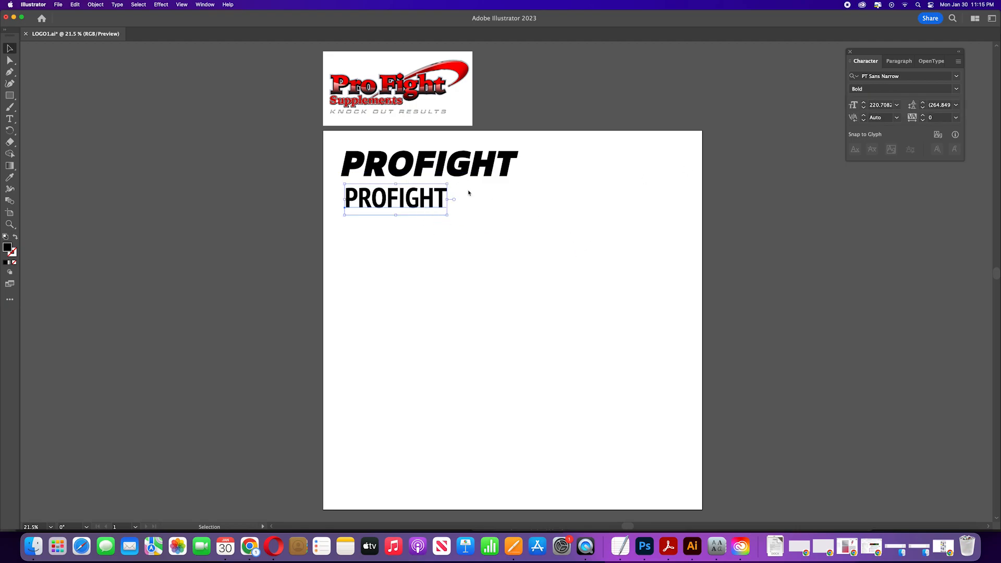
Step: Duplicate the PT Sans Narrow text below it and set the new copy's font to Silom
{"action": "left_click", "coordinate": [409, 252]}
{"action": "left_click_drag", "start_coordinate": [414, 205], "coordinate": [417, 238]}
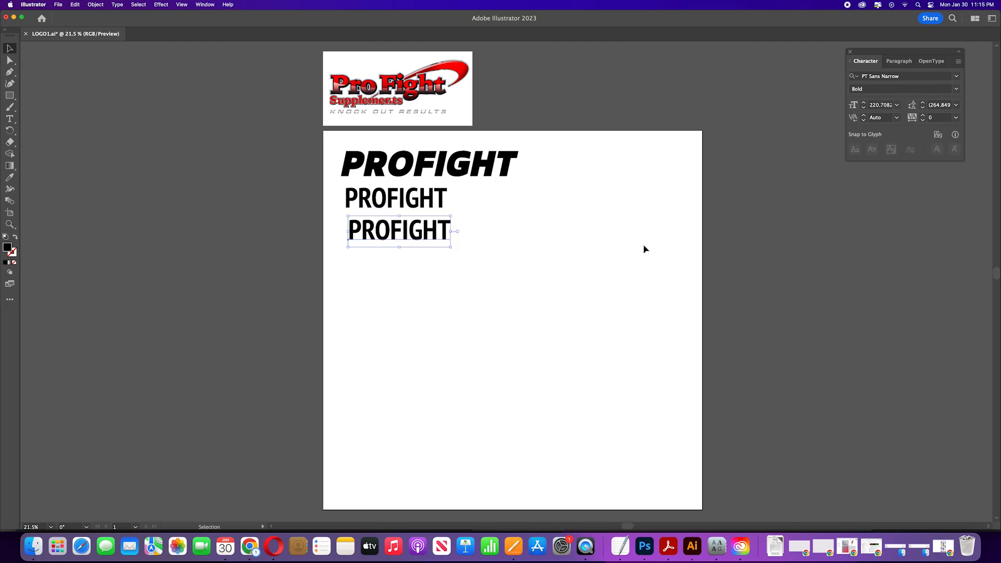
{"action": "left_click", "coordinate": [921, 77]}
{"action": "type", "text": "Shobhika"}
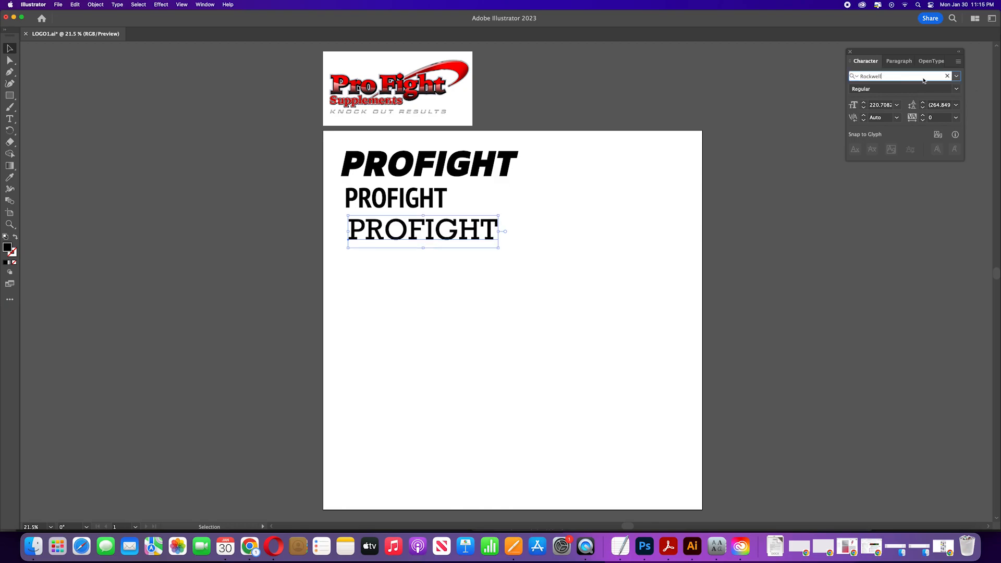
{"action": "key", "text": "Down"}
{"action": "key", "text": "Down"}
{"action": "key", "text": "Down"}
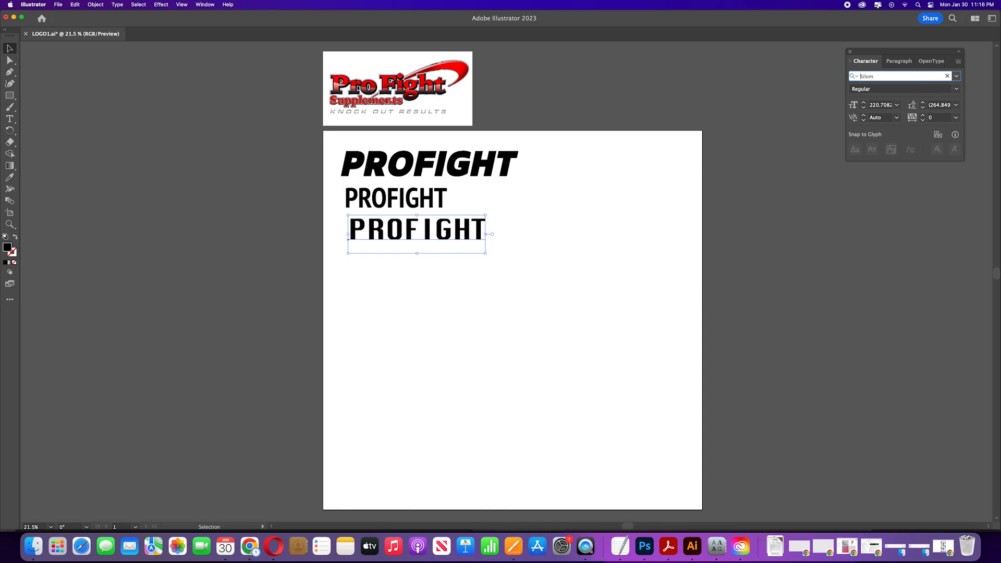
Step: Set the Silom text's tracking to -100
{"action": "left_click", "coordinate": [481, 263]}
{"action": "left_click", "coordinate": [465, 228]}
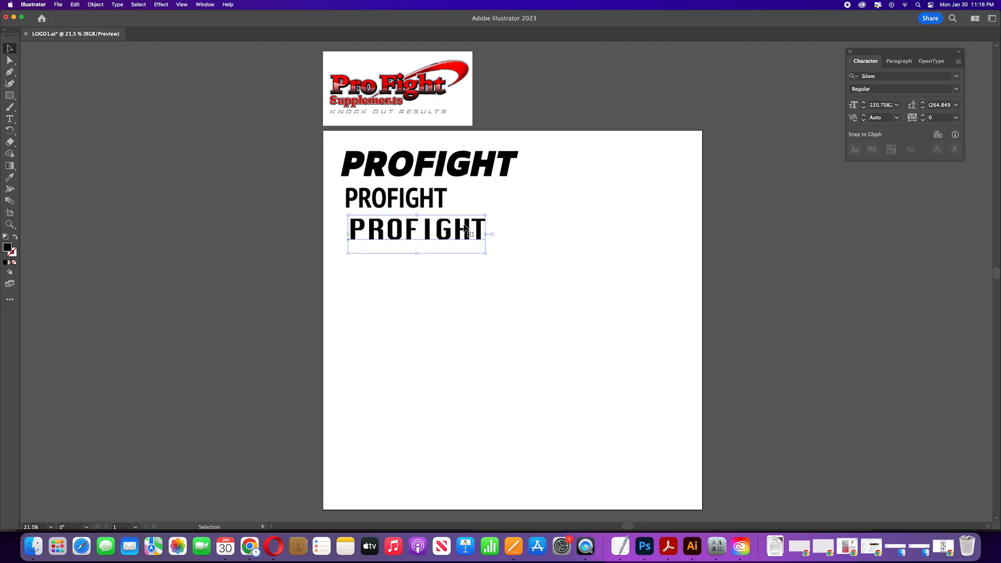
{"action": "left_click", "coordinate": [476, 260]}
{"action": "left_click", "coordinate": [474, 228]}
{"action": "key", "text": "alt+Left"}
{"action": "key", "text": "alt+Left"}
{"action": "key", "text": "alt+Left"}
{"action": "key", "text": "alt+Left"}
{"action": "key", "text": "alt+Left"}
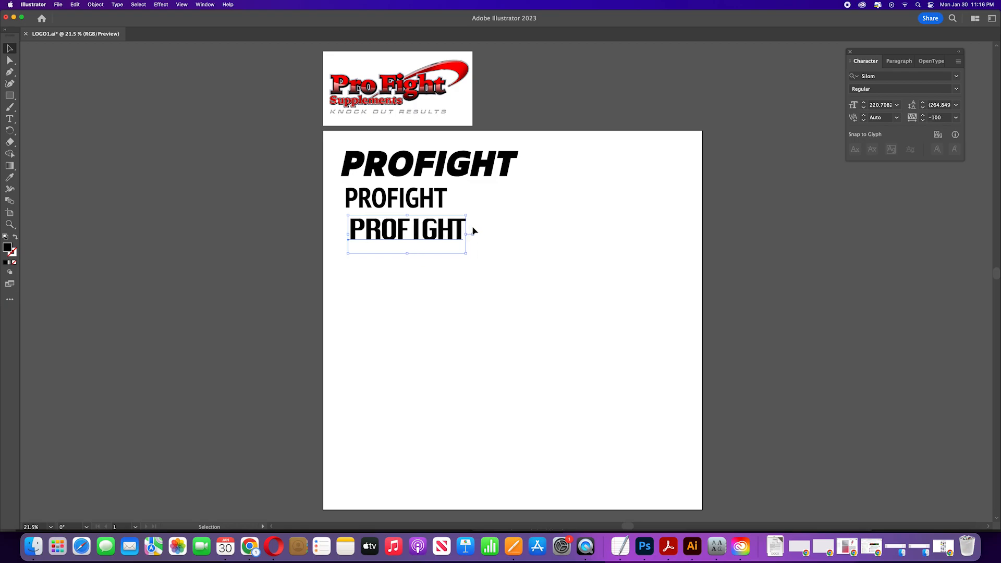
Step: Edit the Silom text and adjust the kerning between letter pairs around the F, I and G
{"action": "double_click", "coordinate": [415, 234]}
{"action": "key", "text": "alt+Left"}
{"action": "key", "text": "alt+Left"}
{"action": "key", "text": "alt+Left"}
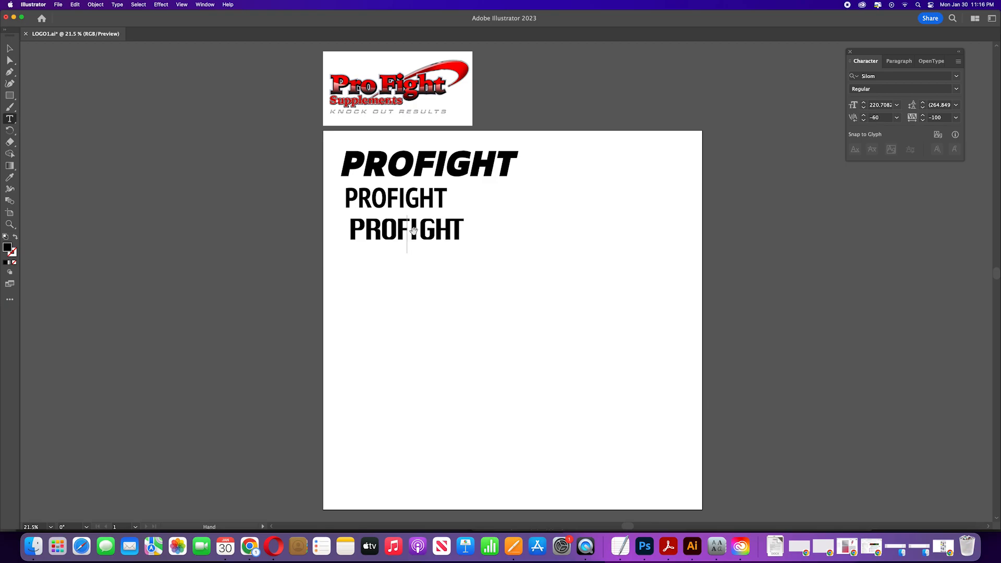
{"action": "key", "text": "alt+Left"}
{"action": "key", "text": "alt+Left"}
{"action": "key", "text": "alt+Left"}
{"action": "key", "text": "Right"}
{"action": "key", "text": "Right"}
{"action": "key", "text": "alt+Right"}
{"action": "key", "text": "alt+Right"}
{"action": "key", "text": "alt+Right"}
{"action": "key", "text": "Left"}
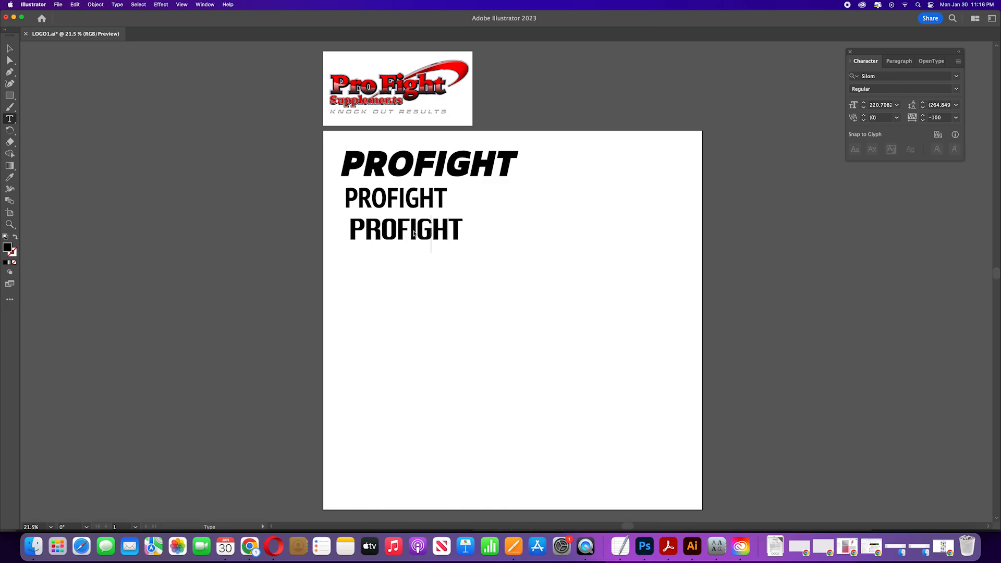
Step: Adjust the kerning of further letter pairs in the Silom text and exit text editing
{"action": "key", "text": "Left"}
{"action": "key", "text": "Left"}
{"action": "key", "text": "Left"}
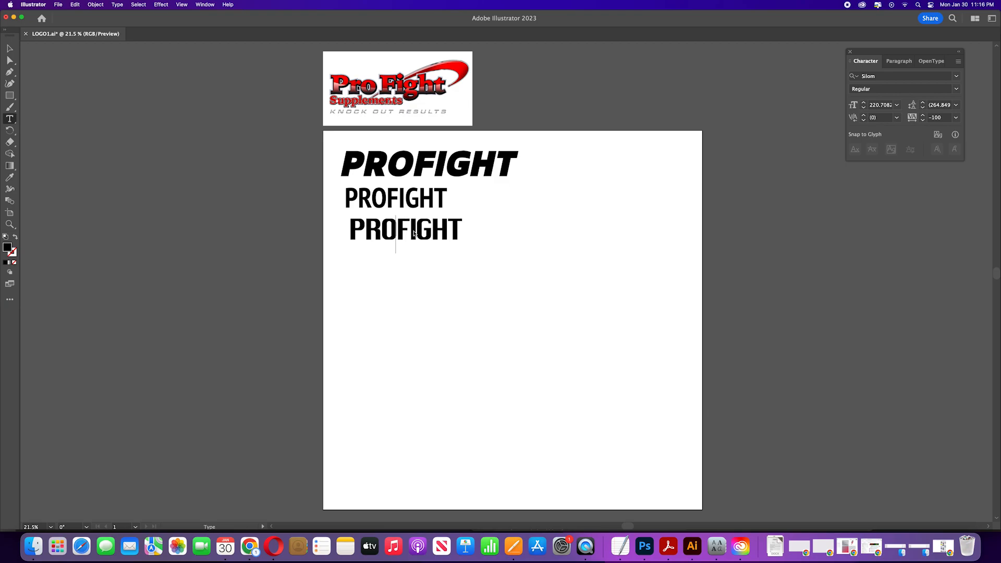
{"action": "key", "text": "Right"}
{"action": "key", "text": "Left"}
{"action": "key", "text": "Left"}
{"action": "key", "text": "Right"}
{"action": "key", "text": "Right"}
{"action": "key", "text": "Right"}
{"action": "key", "text": "Right"}
{"action": "key", "text": "Right"}
{"action": "key", "text": "Right"}
{"action": "key", "text": "Right"}
{"action": "key", "text": "Left"}
{"action": "key", "text": "alt+Right"}
{"action": "key", "text": "alt+Right"}
{"action": "key", "text": "alt+Right"}
{"action": "key", "text": "alt+Right"}
{"action": "key", "text": "Escape"}
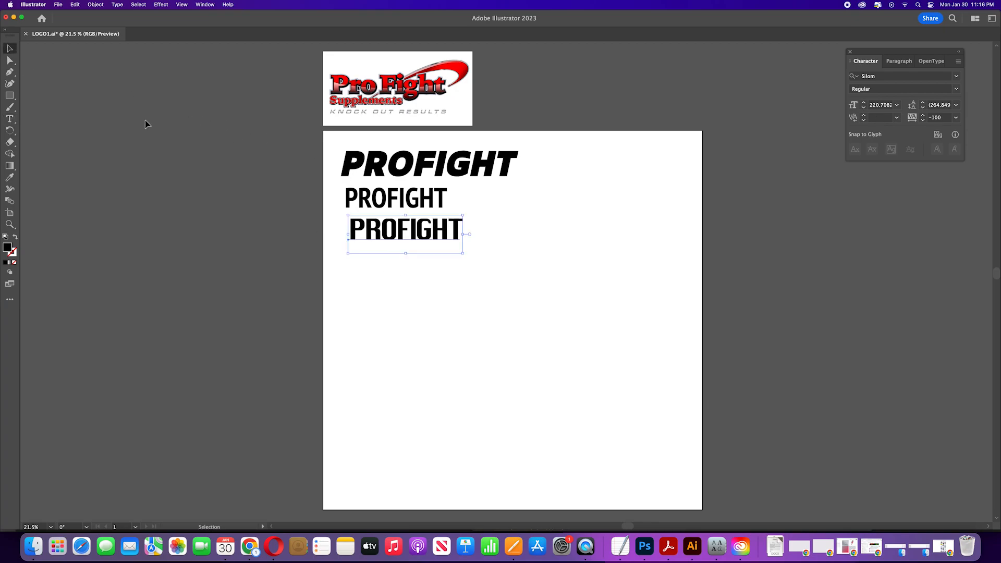
Step: Duplicate the PT Sans Narrow PROFIGHT text and place the copy below the Silom version
{"action": "left_click", "coordinate": [379, 200]}
{"action": "left_click_drag", "start_coordinate": [379, 199], "coordinate": [389, 269]}
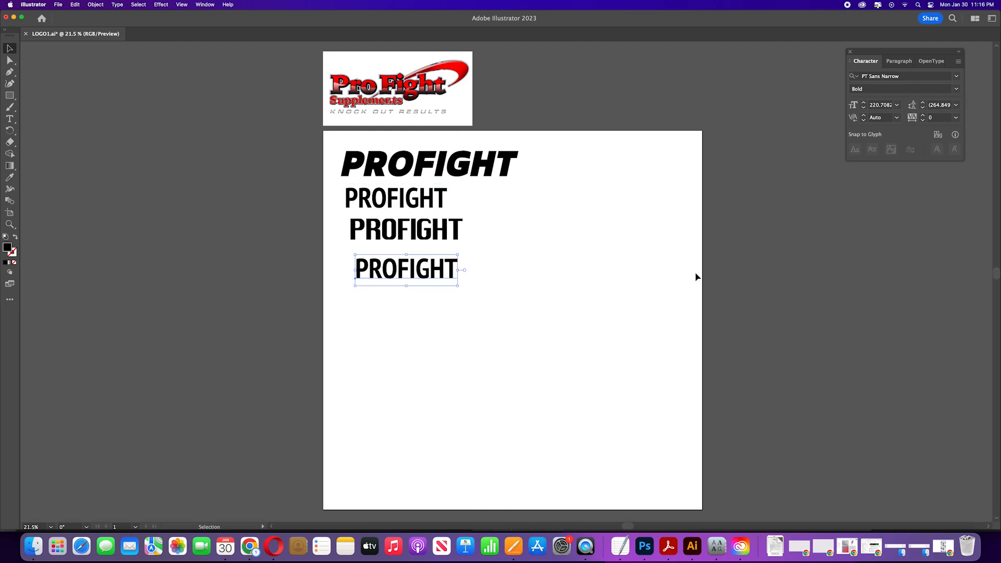
{"action": "left_click", "coordinate": [957, 79]}
{"action": "scroll", "coordinate": [842, 312], "scroll_direction": "down", "scroll_amount": 2}
{"action": "scroll", "coordinate": [843, 311], "scroll_direction": "down", "scroll_amount": 5}
{"action": "left_click", "coordinate": [412, 230]}
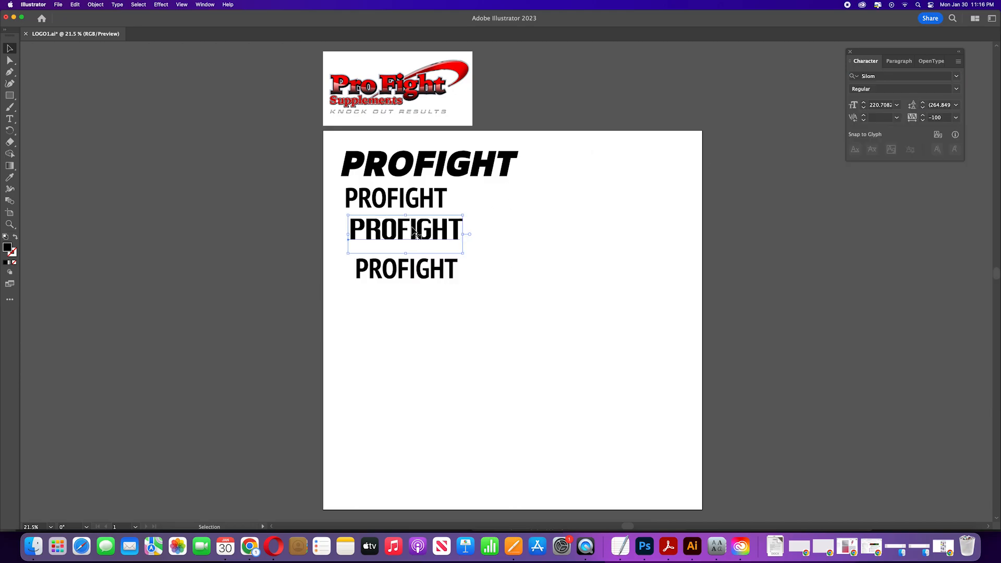
Step: Set the new copy's font to Superclarendon Black Italic
{"action": "left_click", "coordinate": [422, 274]}
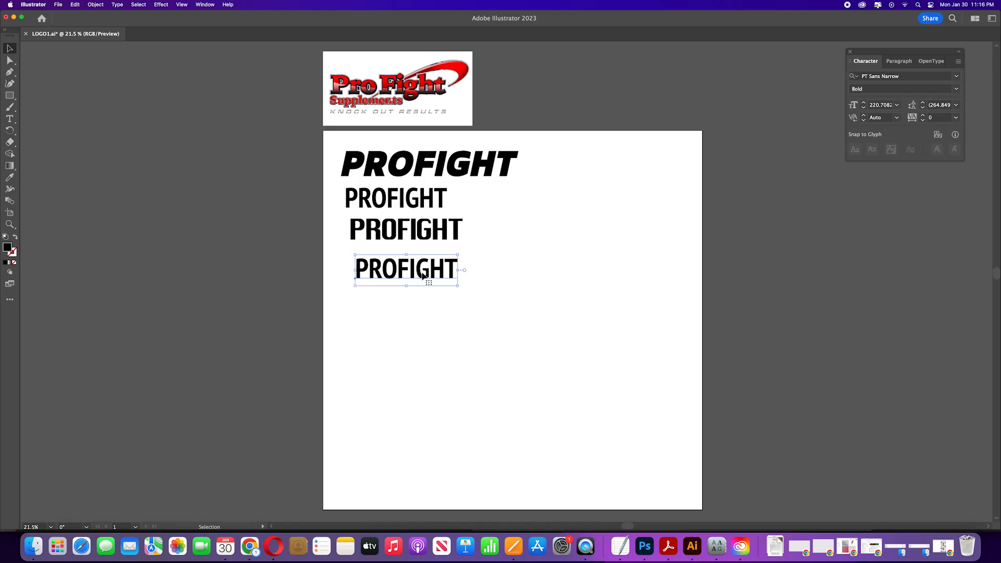
{"action": "left_click", "coordinate": [957, 78]}
{"action": "scroll", "coordinate": [858, 272], "scroll_direction": "down", "scroll_amount": 15}
{"action": "scroll", "coordinate": [859, 273], "scroll_direction": "down", "scroll_amount": 20}
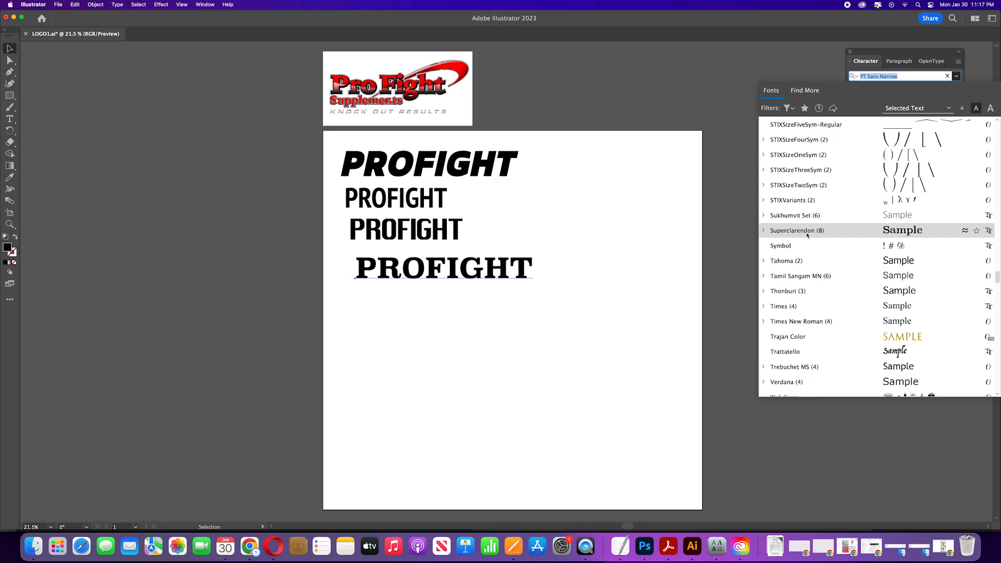
{"action": "left_click", "coordinate": [764, 231]}
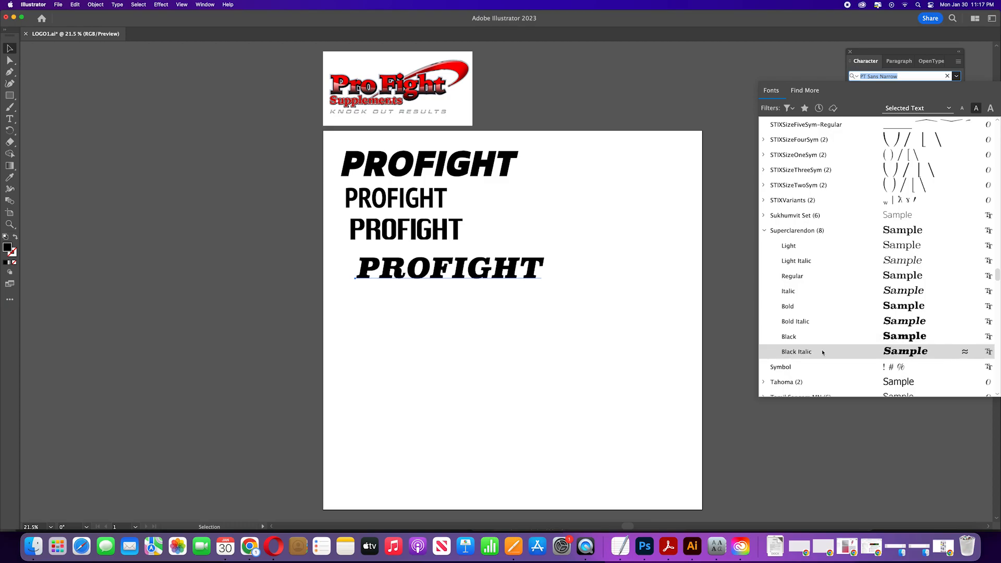
{"action": "left_click", "coordinate": [822, 349]}
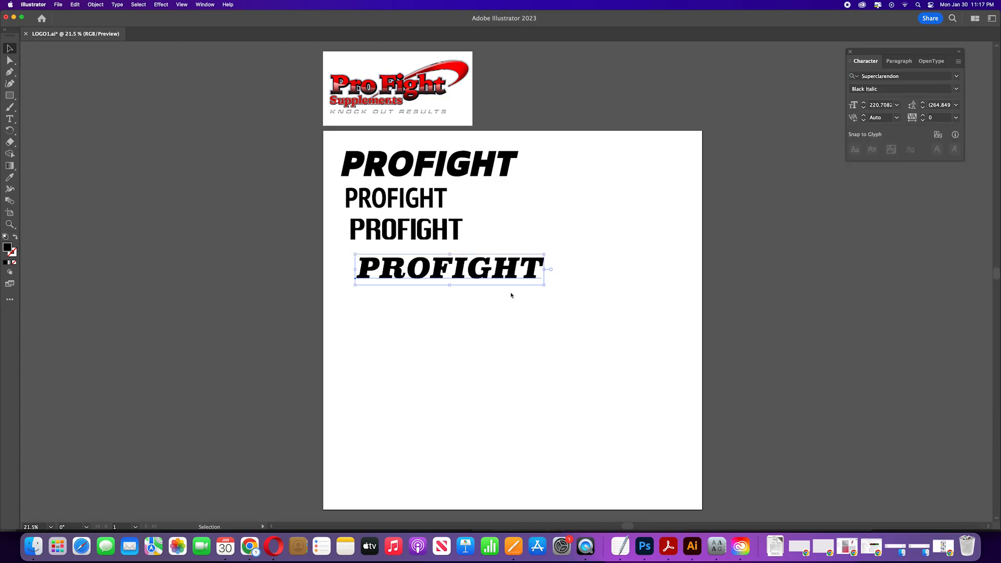
Step: Set the Superclarendon text's tracking to -100
{"action": "key", "text": "alt+Left"}
{"action": "key", "text": "alt+Left"}
{"action": "key", "text": "alt+Left"}
{"action": "key", "text": "alt+Left"}
{"action": "key", "text": "alt+Left"}
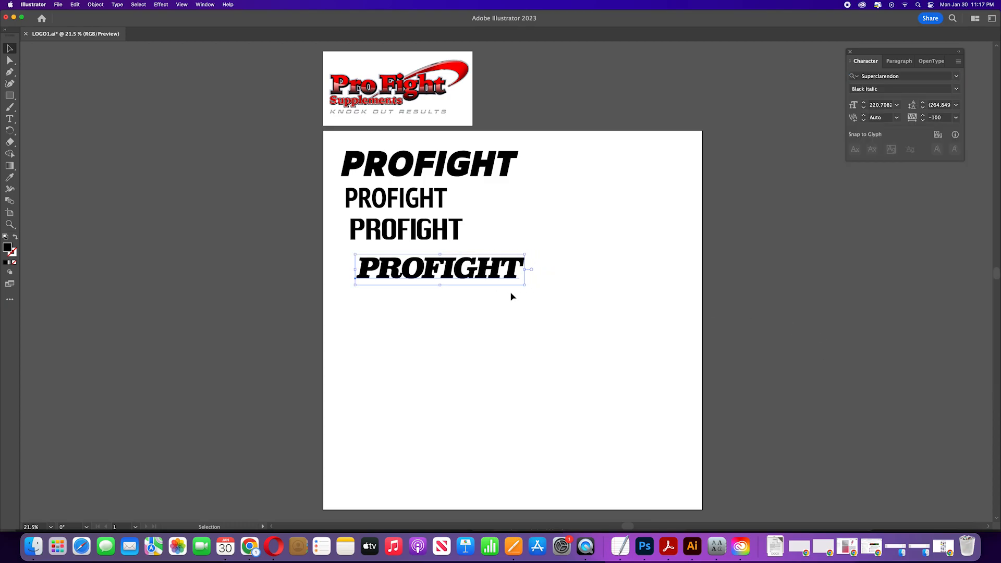
Step: Edit the Superclarendon text, adjust the kerning of several letter pairs, and exit text editing
{"action": "double_click", "coordinate": [381, 271]}
{"action": "double_click", "coordinate": [381, 270]}
{"action": "left_click", "coordinate": [381, 269]}
{"action": "key", "text": "alt+Right"}
{"action": "key", "text": "alt+Right"}
{"action": "key", "text": "alt+Right"}
{"action": "key", "text": "Right"}
{"action": "key", "text": "alt+Right"}
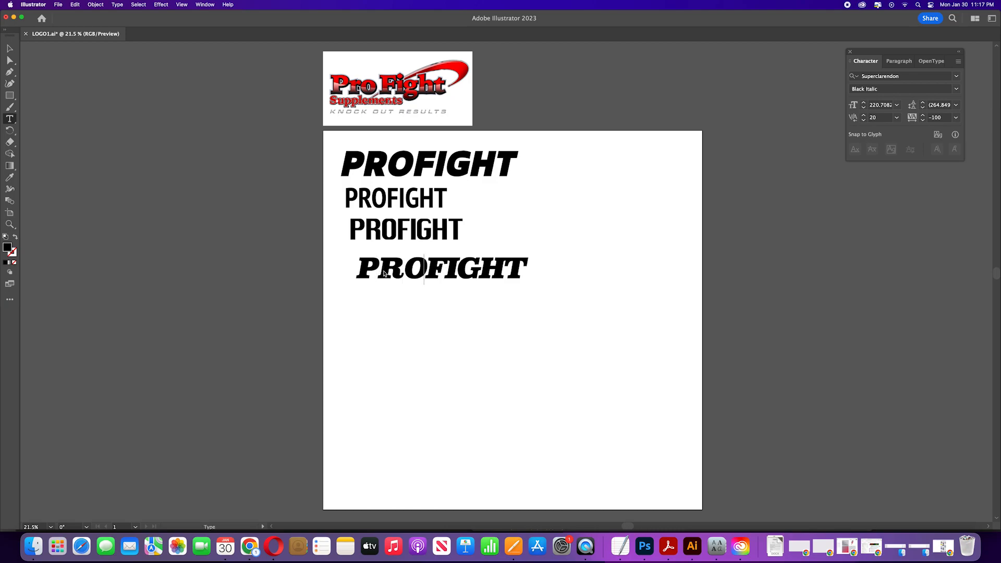
{"action": "key", "text": "Right"}
{"action": "key", "text": "Right"}
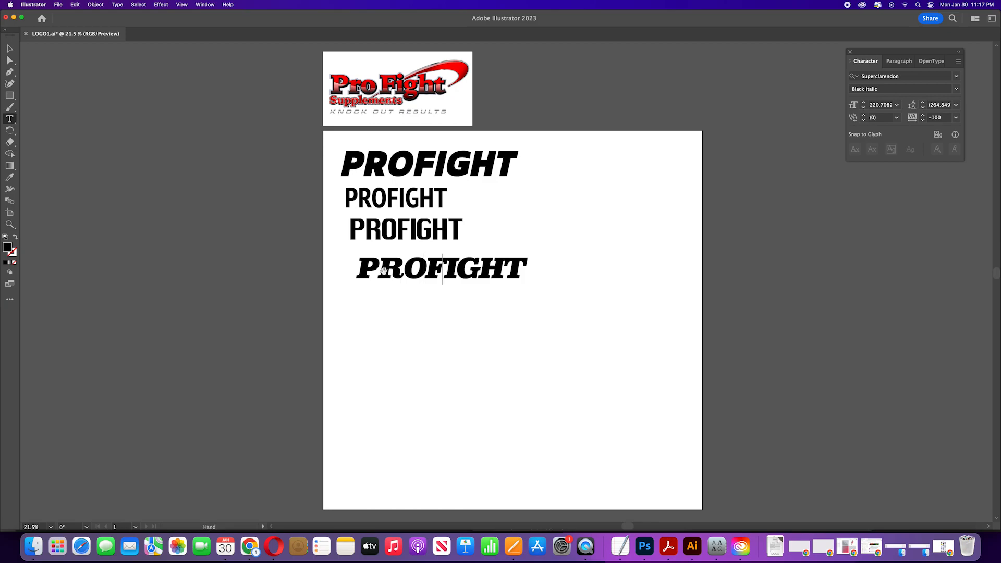
{"action": "key", "text": "alt+Right"}
{"action": "key", "text": "Right"}
{"action": "key", "text": "Right"}
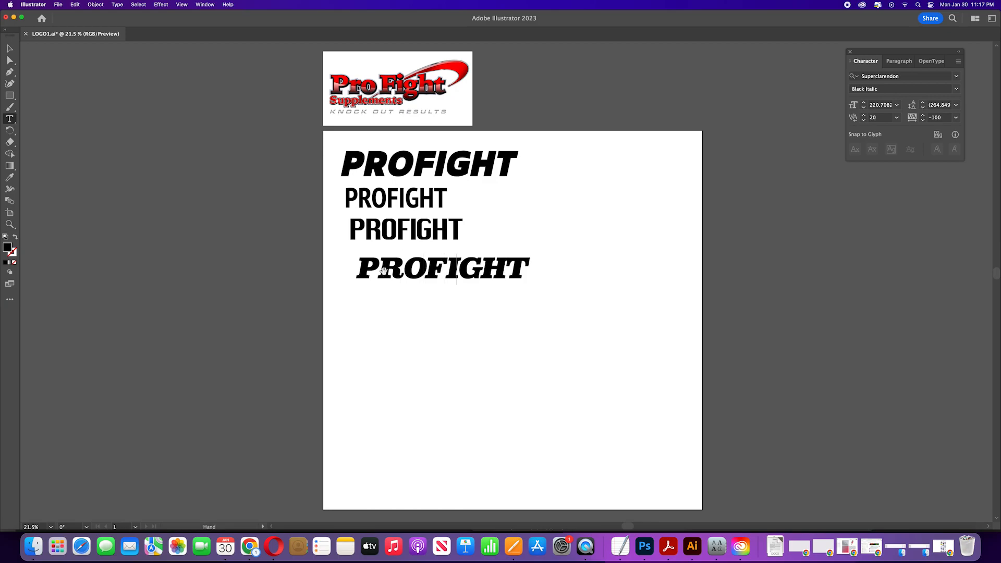
{"action": "key", "text": "alt+Right"}
{"action": "key", "text": "alt+Right"}
{"action": "key", "text": "alt+Right"}
{"action": "key", "text": "alt+Right"}
{"action": "left_click", "coordinate": [10, 48]}
Step: Duplicate the PT Sans Narrow text to the bottom and set the copy's font to Gibson Heavy Italic
{"action": "left_click", "coordinate": [365, 205]}
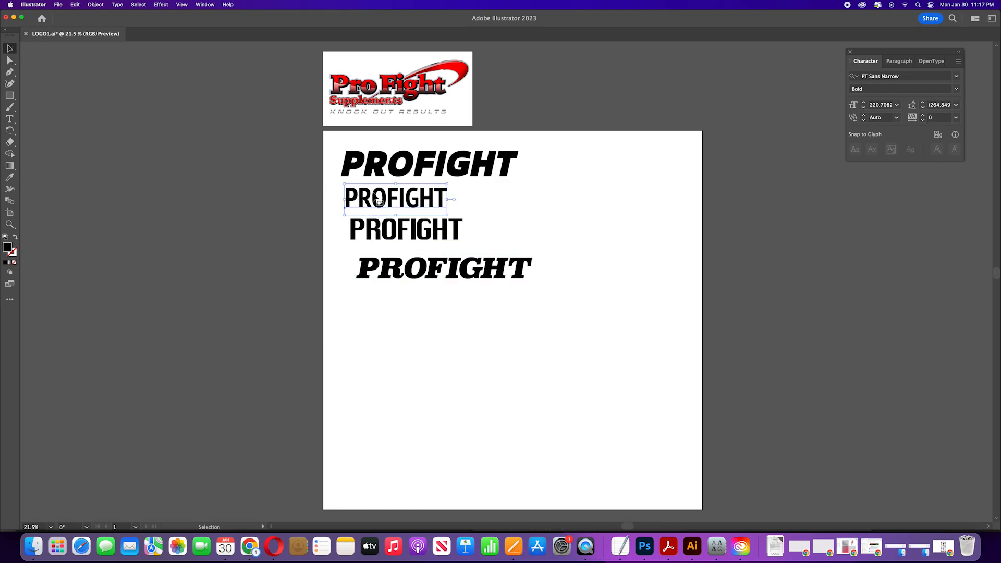
{"action": "left_click_drag", "start_coordinate": [374, 197], "coordinate": [385, 319]}
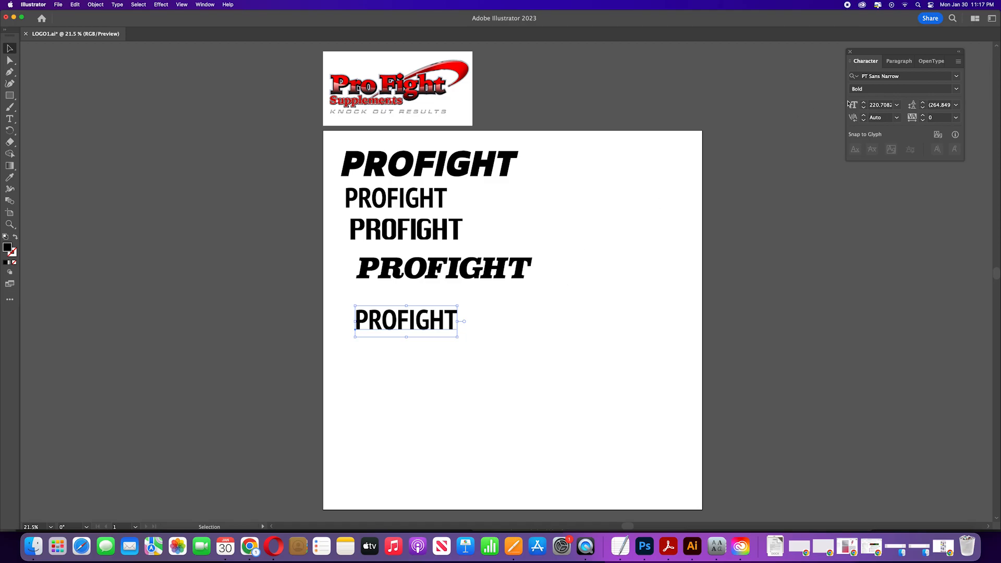
{"action": "left_click", "coordinate": [956, 77]}
{"action": "scroll", "coordinate": [859, 261], "scroll_direction": "down", "scroll_amount": 10}
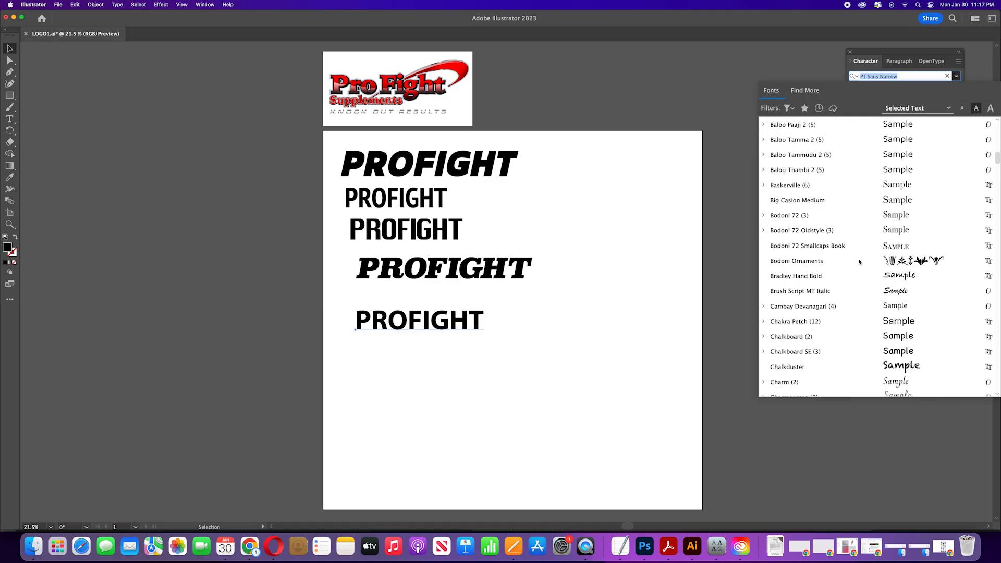
{"action": "scroll", "coordinate": [859, 262], "scroll_direction": "down", "scroll_amount": 15}
{"action": "scroll", "coordinate": [851, 250], "scroll_direction": "up", "scroll_amount": 10}
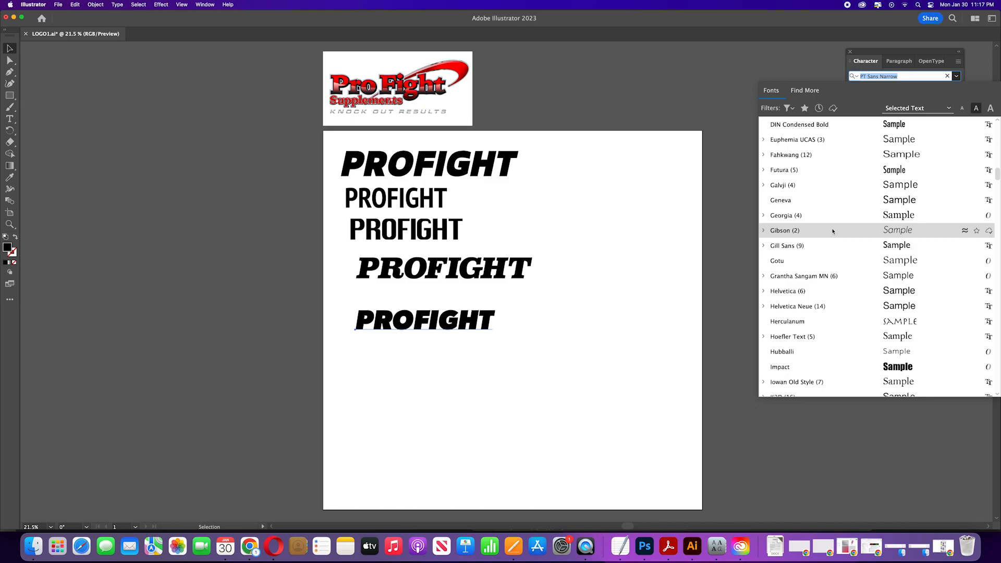
{"action": "left_click", "coordinate": [849, 230]}
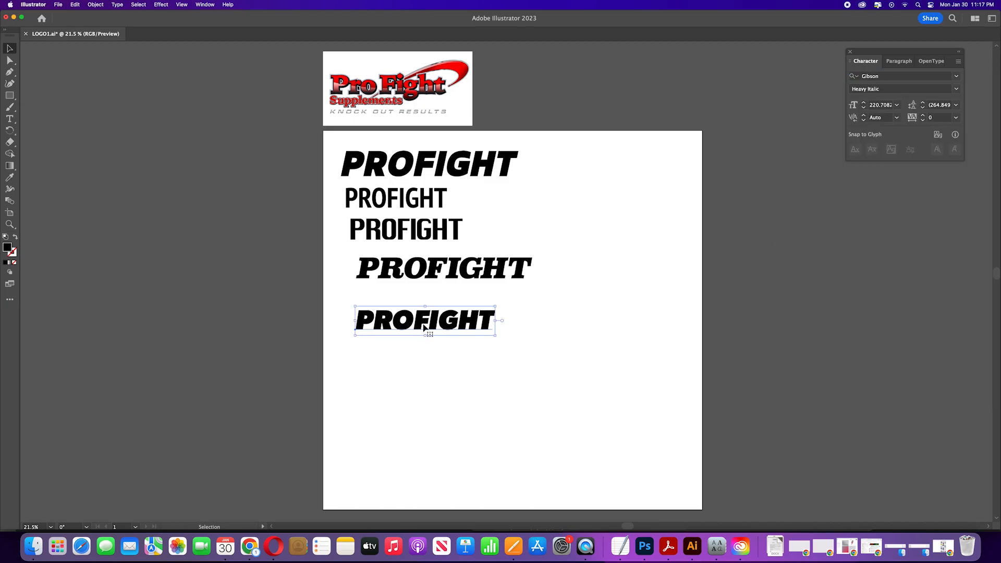
Step: Duplicate the Gibson text below itself, select all its characters, and set the style to Light Italic
{"action": "left_click", "coordinate": [520, 332]}
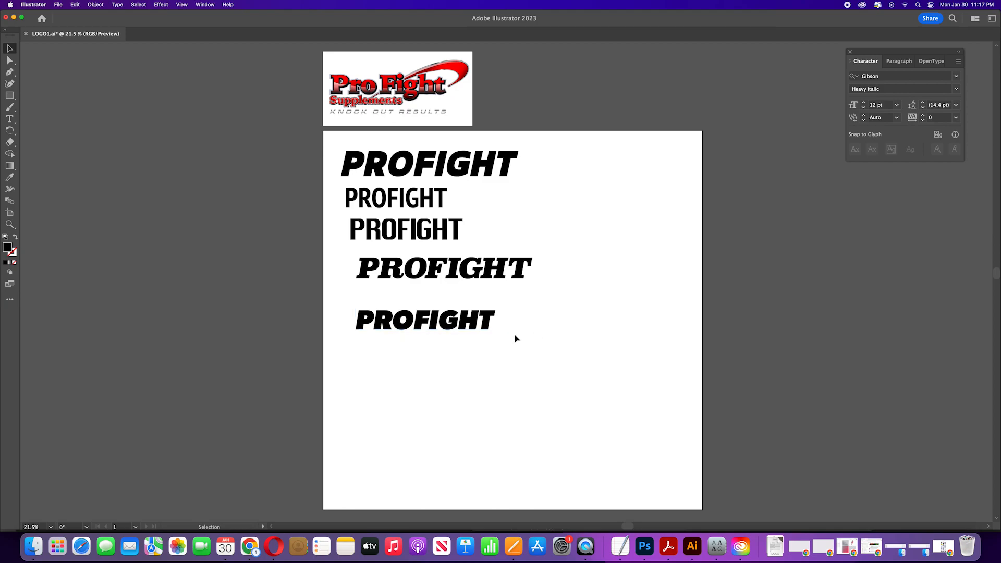
{"action": "left_click", "coordinate": [467, 326]}
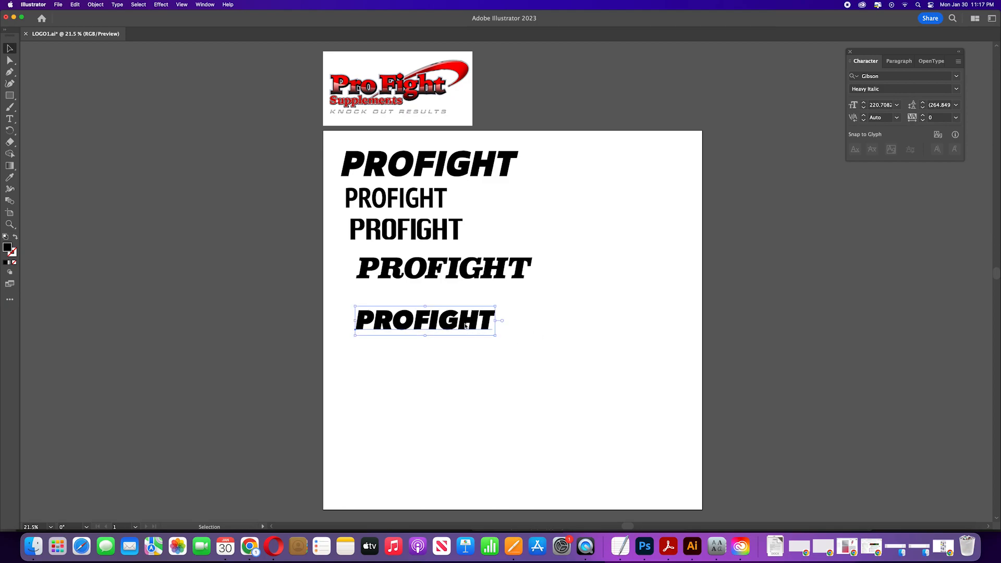
{"action": "left_click_drag", "start_coordinate": [466, 326], "coordinate": [464, 361]}
{"action": "double_click", "coordinate": [433, 355]}
{"action": "key", "text": "super+a"}
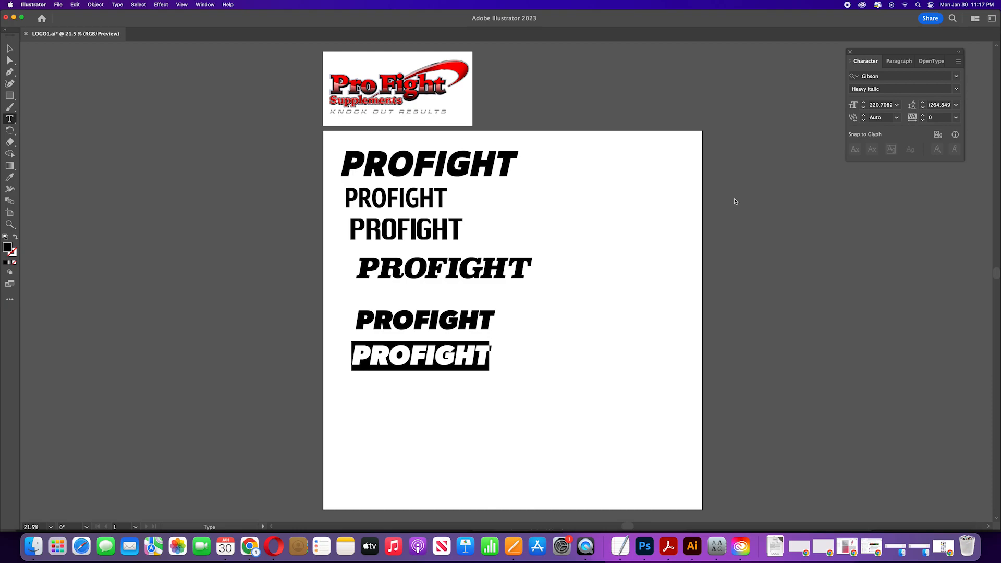
{"action": "left_click", "coordinate": [956, 89]}
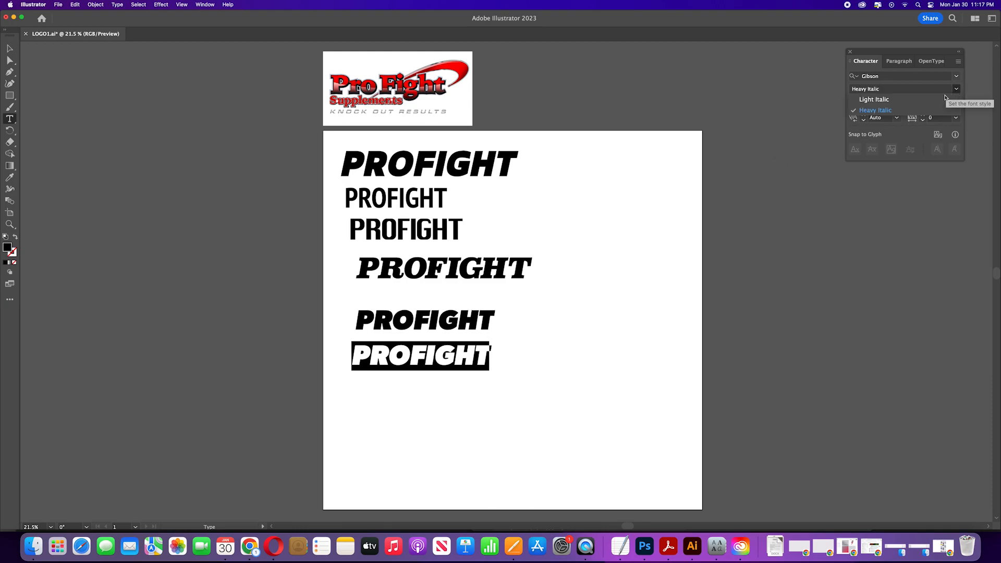
{"action": "left_click", "coordinate": [914, 99]}
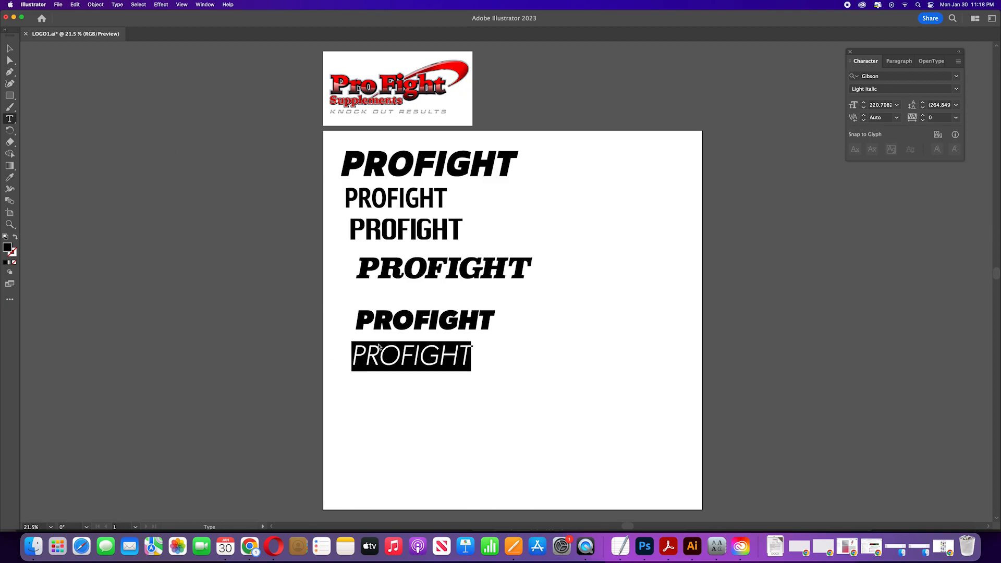
Step: Replace the copied text with SUPPLEMENTS and exit text editing
{"action": "type", "text": "SUPPLIM"}
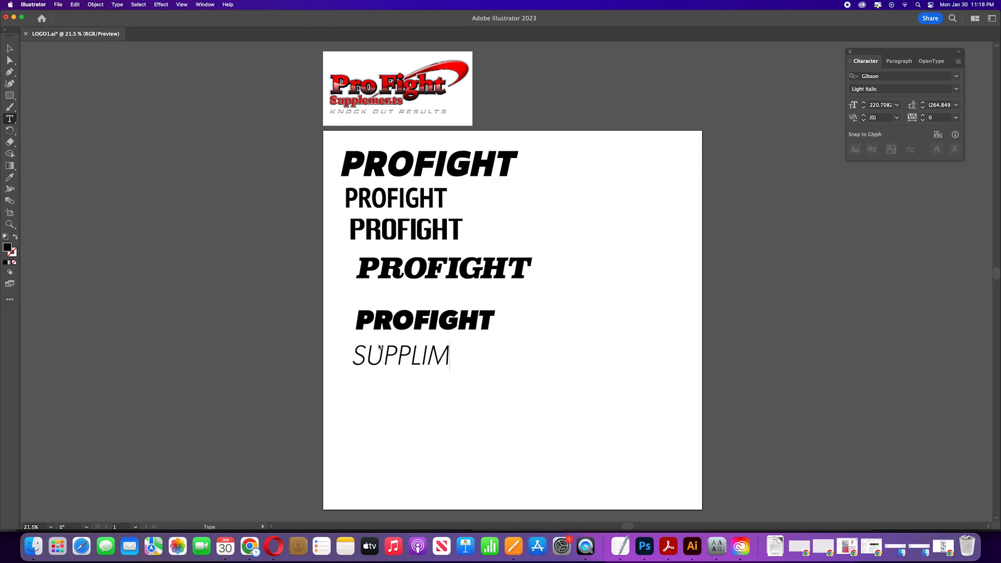
{"action": "key", "text": "BackSpace"}
{"action": "key", "text": "BackSpace"}
{"action": "type", "text": "EMENTS"}
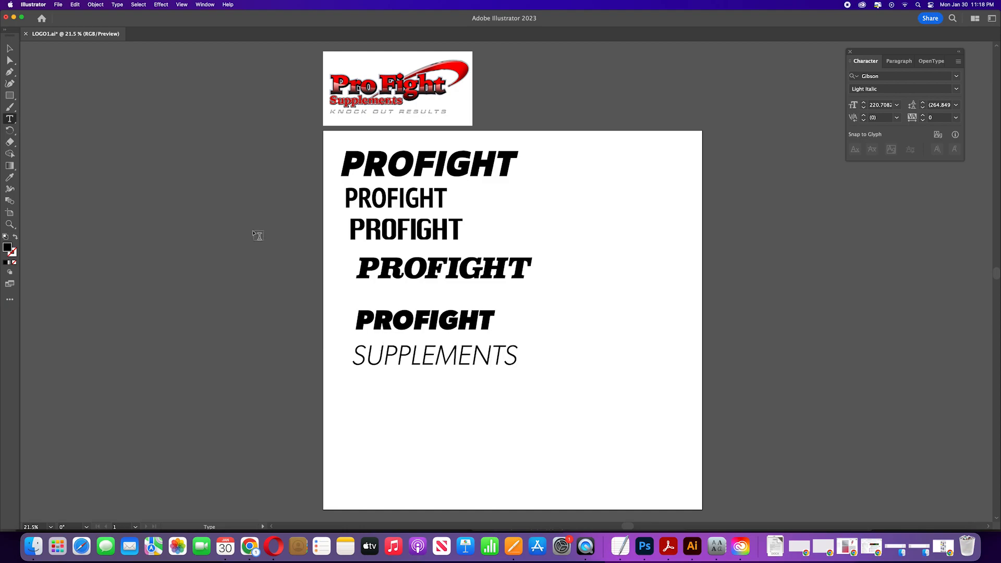
{"action": "left_click", "coordinate": [9, 48]}
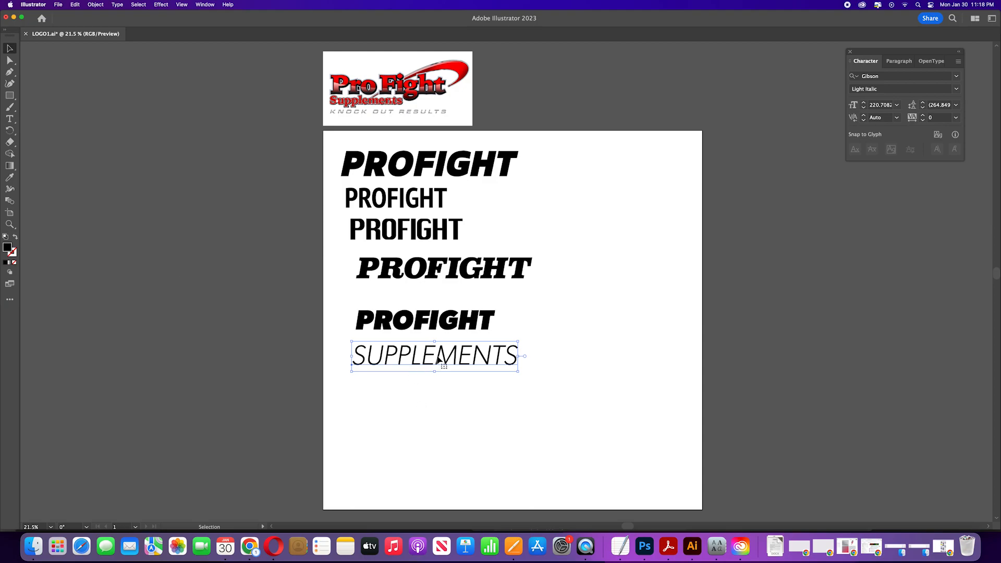
Step: Scale SUPPLEMENTS down beneath the Gibson PROFIGHT, set its tracking to 680, and nudge it into place
{"action": "left_click_drag", "start_coordinate": [518, 374], "coordinate": [416, 345]}
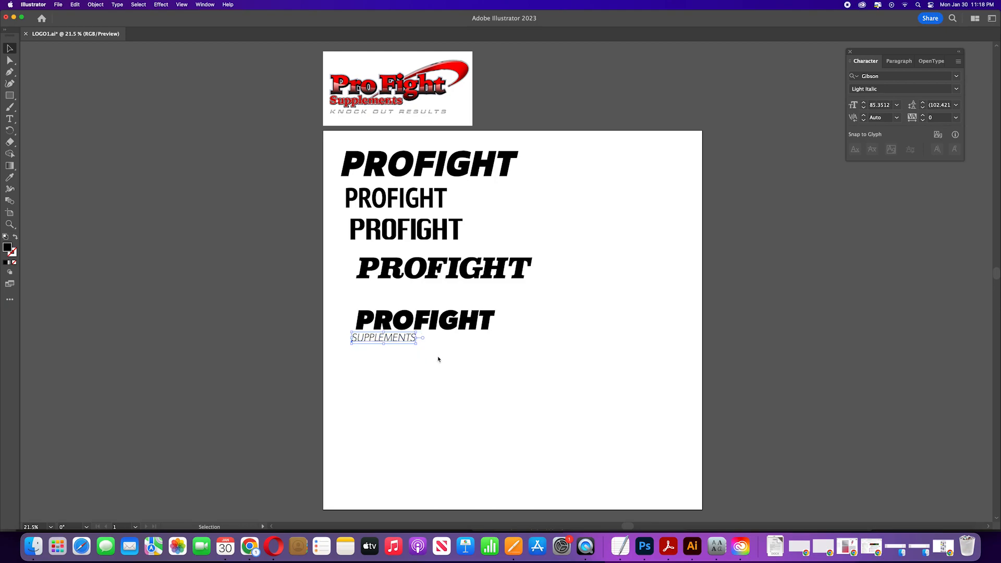
{"action": "key", "text": "alt+Right"}
{"action": "key", "text": "alt+Right"}
{"action": "key", "text": "alt+Right"}
{"action": "key", "text": "alt+Right"}
{"action": "key", "text": "alt+Right"}
{"action": "key", "text": "alt+Right"}
{"action": "key", "text": "alt+Right"}
{"action": "key", "text": "alt+Right"}
{"action": "key", "text": "alt+Right"}
{"action": "key", "text": "alt+Right"}
{"action": "key", "text": "alt+Right"}
{"action": "key", "text": "alt+Right"}
{"action": "key", "text": "alt+Right"}
{"action": "key", "text": "alt+Right"}
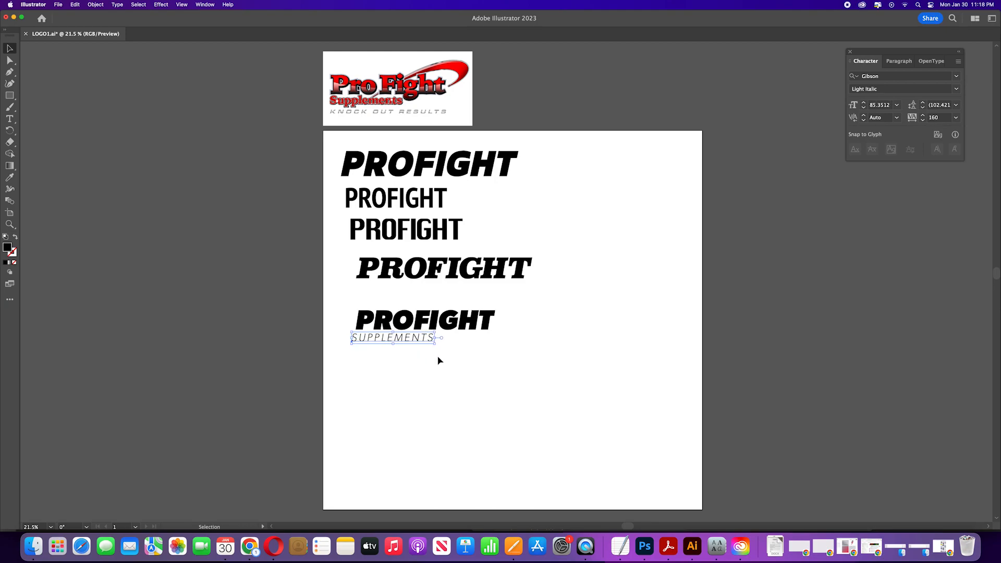
{"action": "key", "text": "alt+Right"}
{"action": "key", "text": "alt+Right"}
{"action": "key", "text": "alt+Right"}
{"action": "key", "text": "alt+Right"}
{"action": "key", "text": "alt+Right"}
{"action": "key", "text": "alt+Right"}
{"action": "key", "text": "alt+Right"}
{"action": "key", "text": "alt+Right"}
{"action": "key", "text": "alt+Right"}
{"action": "key", "text": "alt+Right"}
{"action": "key", "text": "alt+Right"}
{"action": "key", "text": "alt+Right"}
{"action": "key", "text": "alt+Right"}
{"action": "key", "text": "alt+Right"}
{"action": "key", "text": "alt+Right"}
{"action": "key", "text": "alt+Right"}
{"action": "key", "text": "alt+Right"}
{"action": "key", "text": "alt+Right"}
{"action": "key", "text": "alt+Right"}
{"action": "key", "text": "alt+Right"}
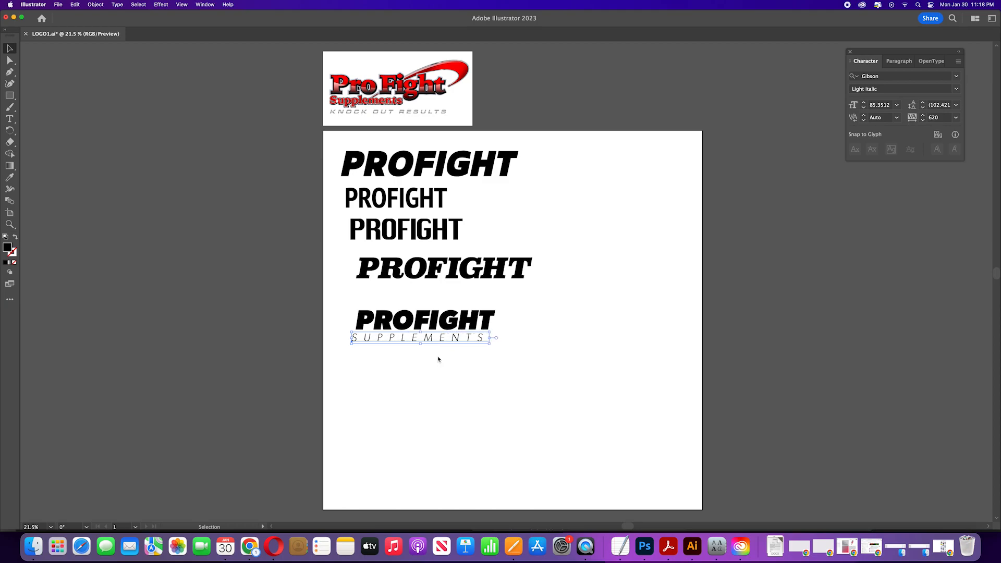
{"action": "left_click", "coordinate": [440, 358]}
{"action": "left_click", "coordinate": [445, 340]}
{"action": "key", "text": "Right"}
{"action": "key", "text": "Right"}
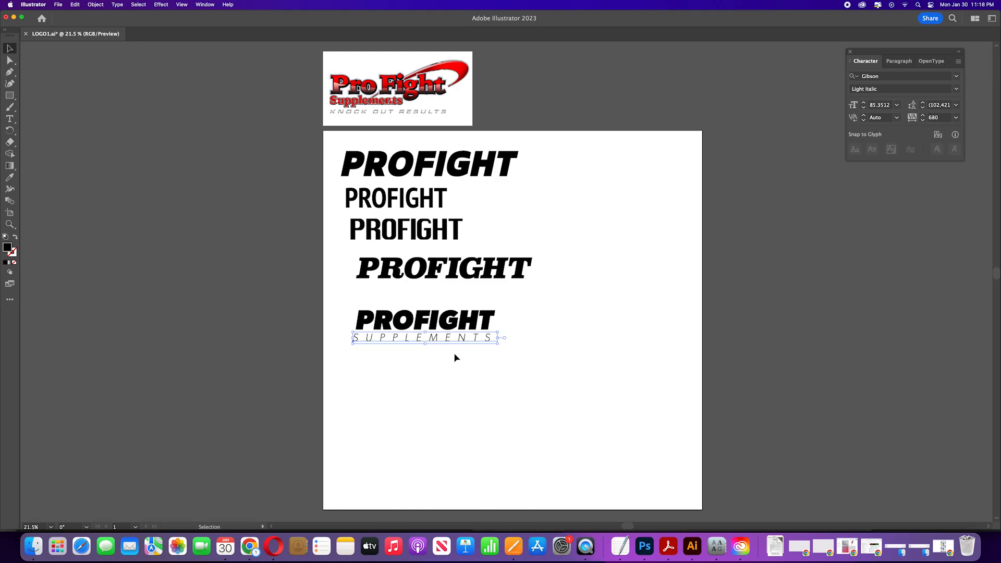
{"action": "left_click", "coordinate": [457, 359]}
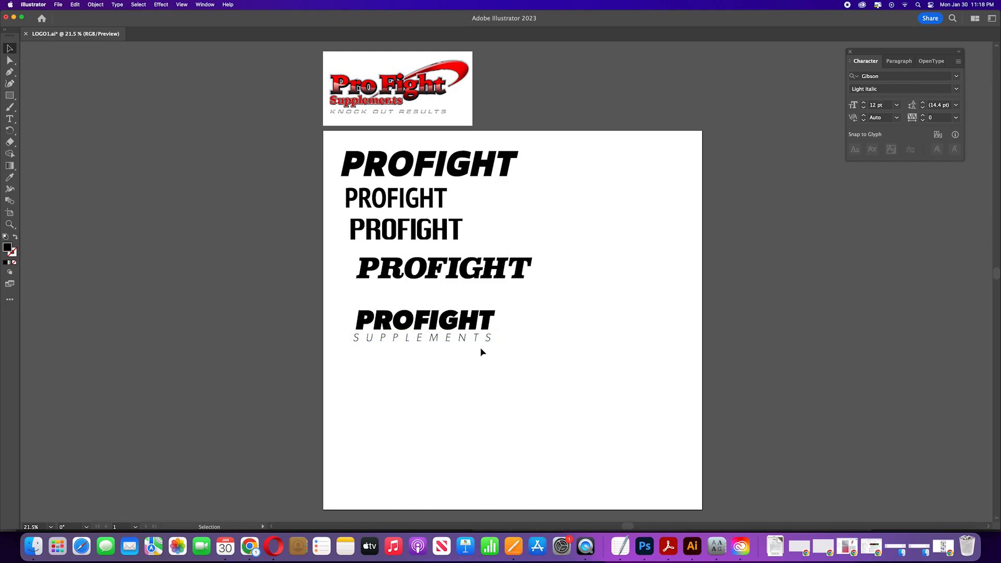
Step: Adjust the kerning before the final S of SUPPLEMENTS and exit text editing
{"action": "left_click", "coordinate": [489, 342]}
{"action": "double_click", "coordinate": [486, 340]}
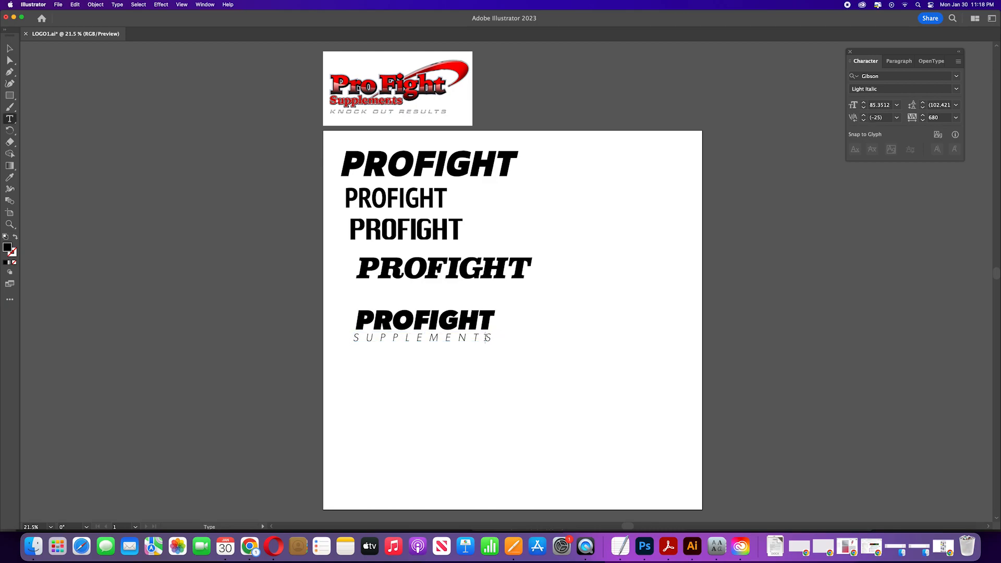
{"action": "key", "text": "super+alt+Left"}
{"action": "left_click", "coordinate": [9, 49]}
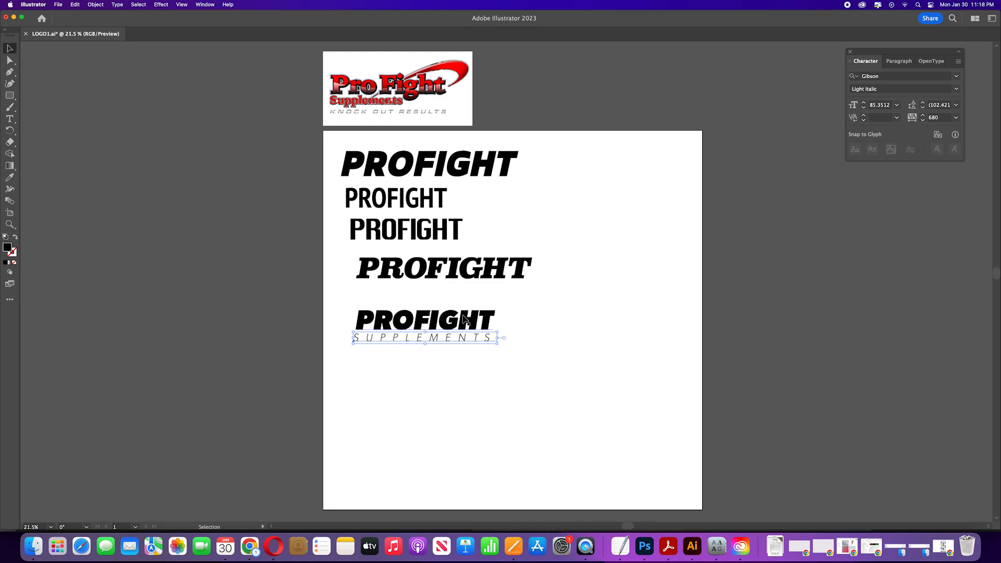
Step: Duplicate the Gibson PROFIGHT to the right and delete every letter except the P
{"action": "left_click", "coordinate": [570, 245]}
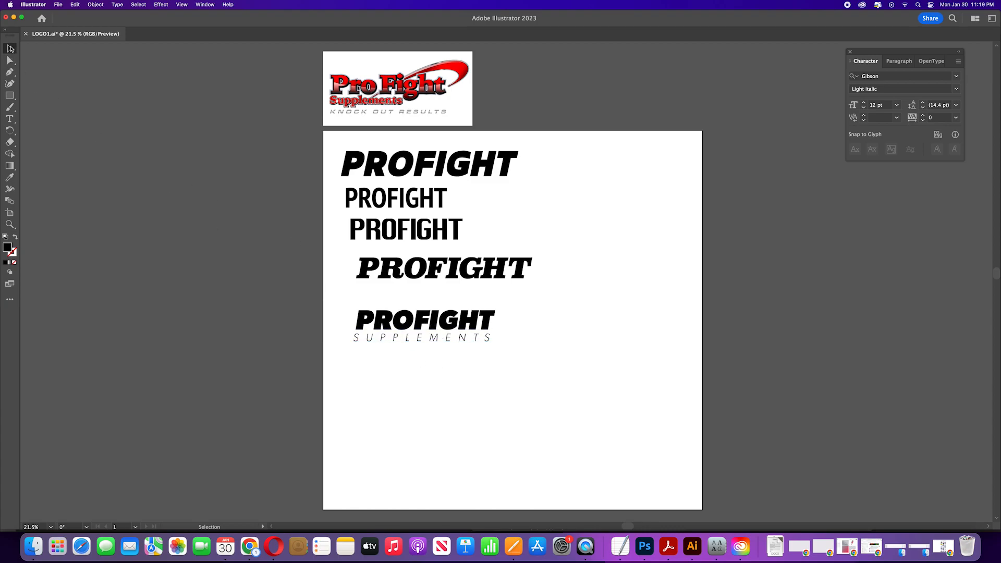
{"action": "left_click", "coordinate": [436, 319]}
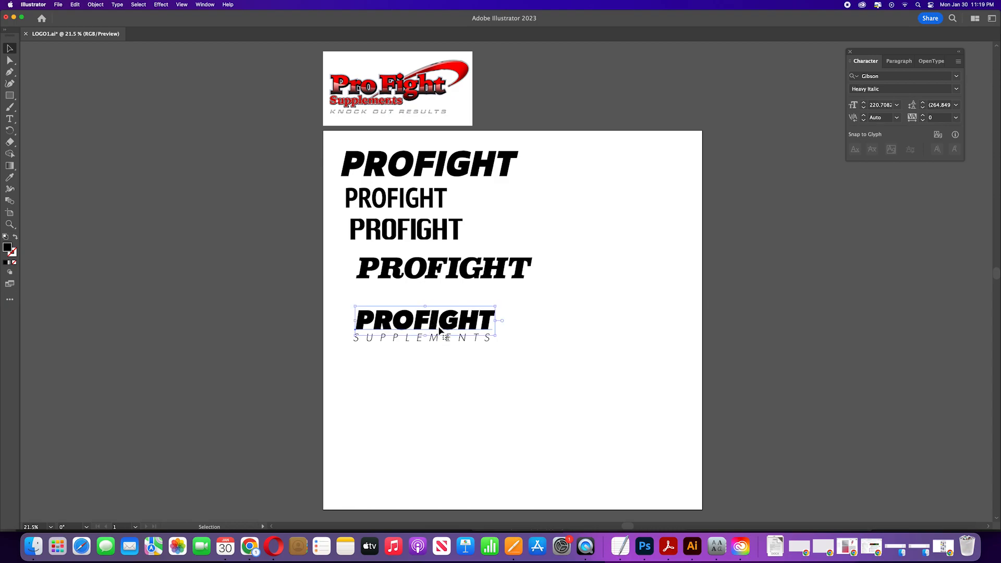
{"action": "left_click_drag", "start_coordinate": [436, 320], "coordinate": [667, 340]}
{"action": "key", "text": "t"}
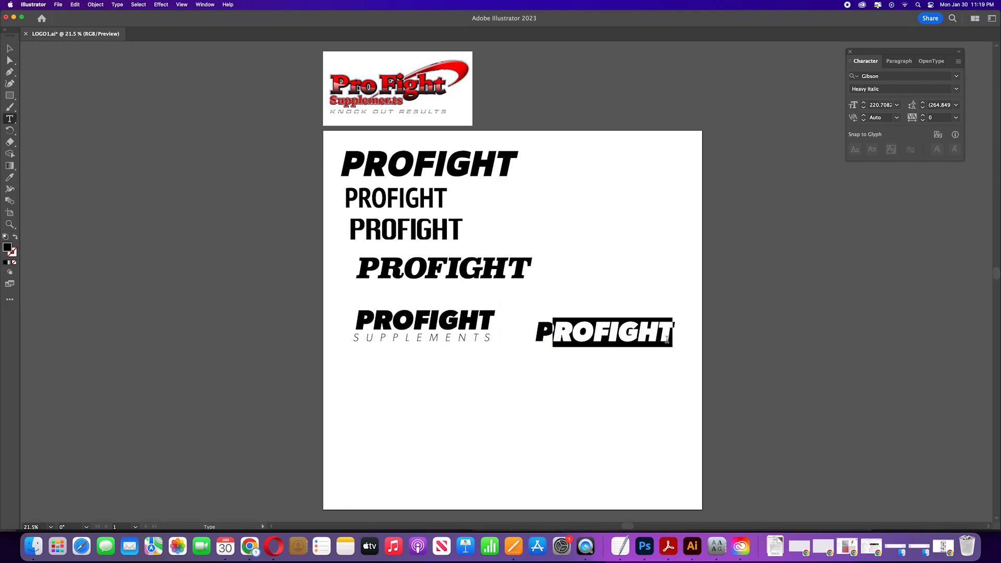
{"action": "key", "text": "BackSpace"}
Step: Duplicate the P below itself and change the copy's letter to F
{"action": "left_click", "coordinate": [9, 48]}
{"action": "mouse_move", "coordinate": [545, 337]}
{"action": "left_mouse_down"}
{"action": "mouse_move", "coordinate": [537, 362]}
{"action": "mouse_move", "coordinate": [545, 331]}
{"action": "mouse_move", "coordinate": [551, 353]}
{"action": "left_mouse_up"}
{"action": "key", "text": "t"}
{"action": "double_click", "coordinate": [554, 361]}
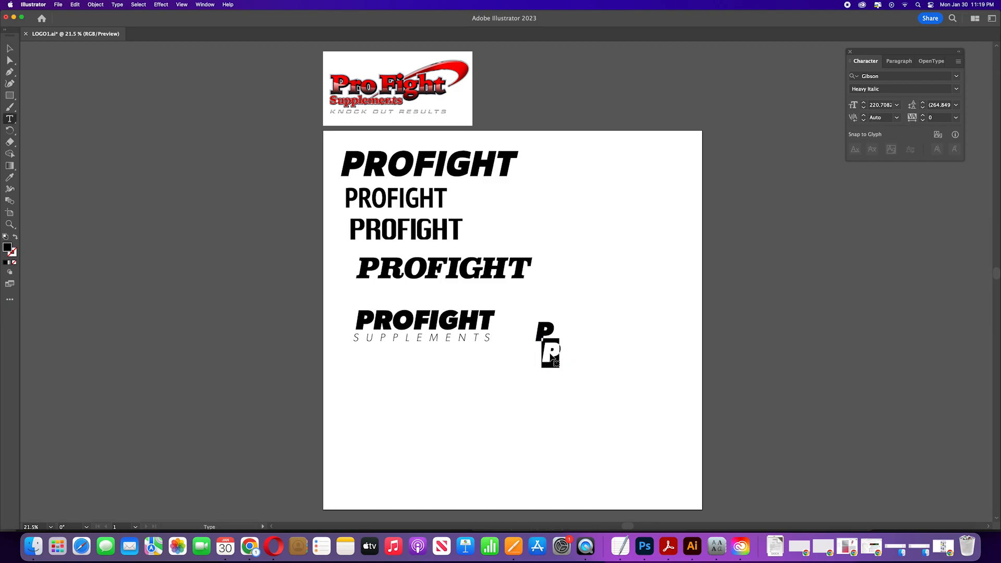
{"action": "type", "text": "F"}
Step: Select the P and F letters and scale them up into a large monogram
{"action": "left_click", "coordinate": [9, 48]}
{"action": "left_click_drag", "start_coordinate": [521, 332], "coordinate": [628, 438]}
{"action": "left_click_drag", "start_coordinate": [550, 369], "coordinate": [619, 342]}
{"action": "left_click", "coordinate": [605, 451]}
{"action": "left_click", "coordinate": [629, 342]}
{"action": "left_click", "coordinate": [602, 278]}
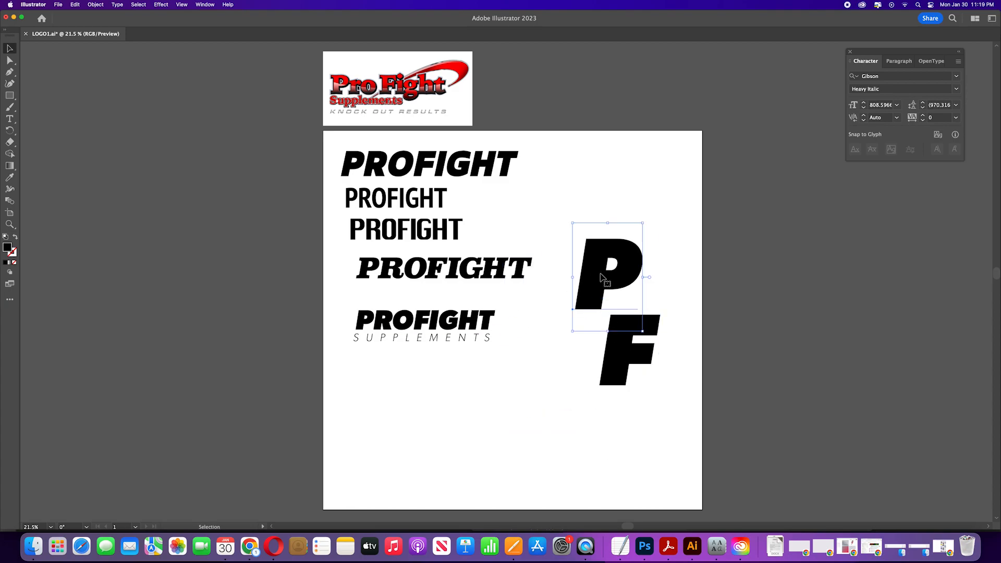
Step: Convert the large P and F letters to outlines
{"action": "key", "text": "super+shift+o"}
{"action": "left_click", "coordinate": [611, 345]}
{"action": "key", "text": "super+shift+o"}
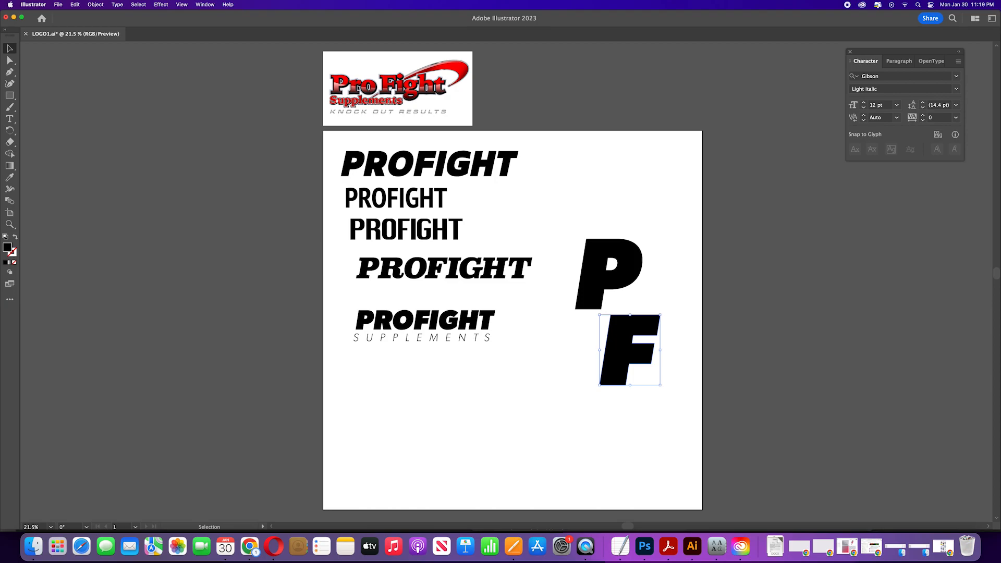
Step: Fill the F with a light gray colour
{"action": "double_click", "coordinate": [7, 247]}
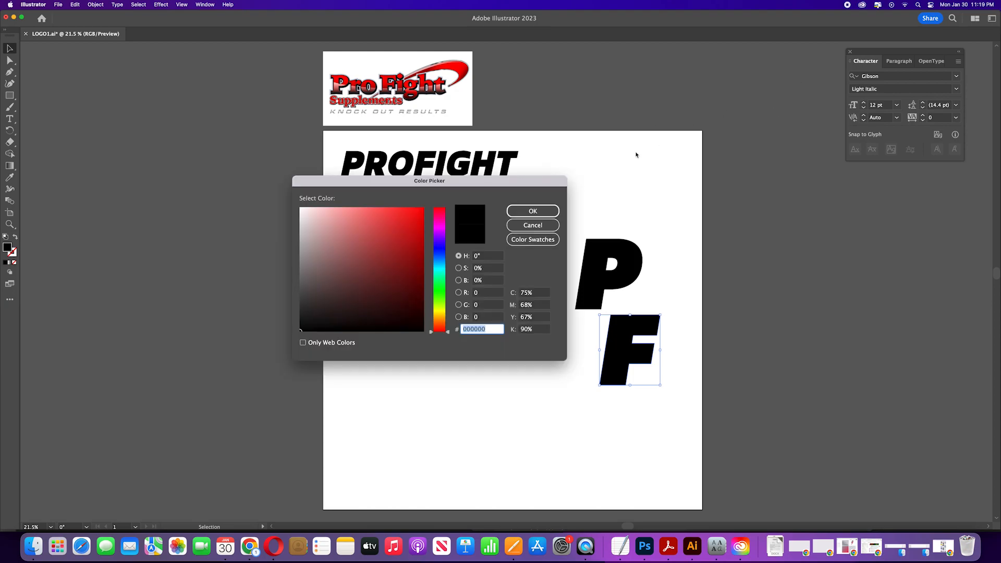
{"action": "mouse_move", "coordinate": [417, 223]}
{"action": "left_mouse_down"}
{"action": "mouse_move", "coordinate": [304, 270]}
{"action": "mouse_move", "coordinate": [292, 236]}
{"action": "left_mouse_up"}
{"action": "left_click", "coordinate": [532, 211]}
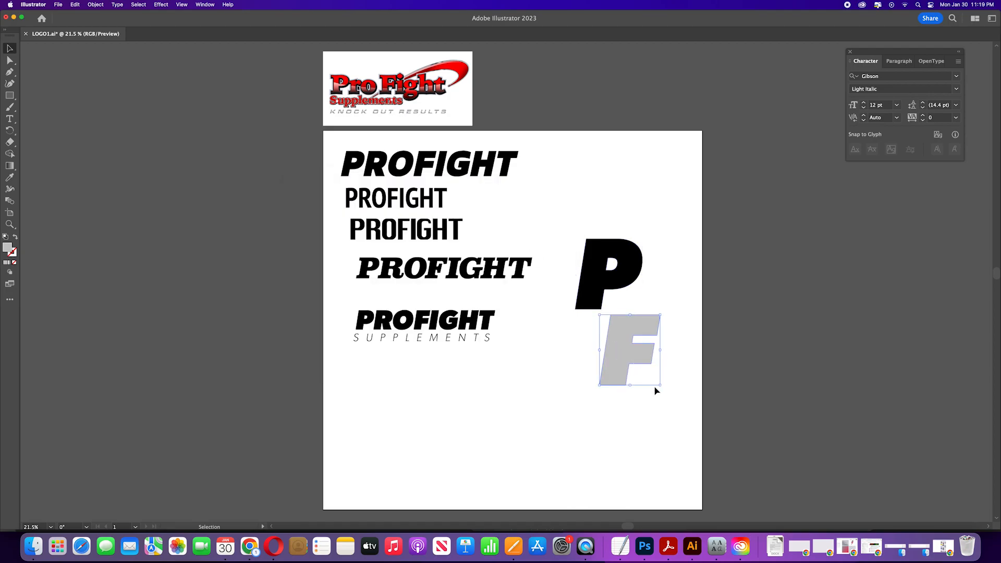
Step: Scale the F down and move it to overlap the lower right of the P
{"action": "left_click_drag", "start_coordinate": [661, 386], "coordinate": [766, 313]}
{"action": "left_click_drag", "start_coordinate": [700, 329], "coordinate": [740, 310]}
{"action": "scroll", "coordinate": [740, 311], "scroll_direction": "down", "scroll_amount": 5}
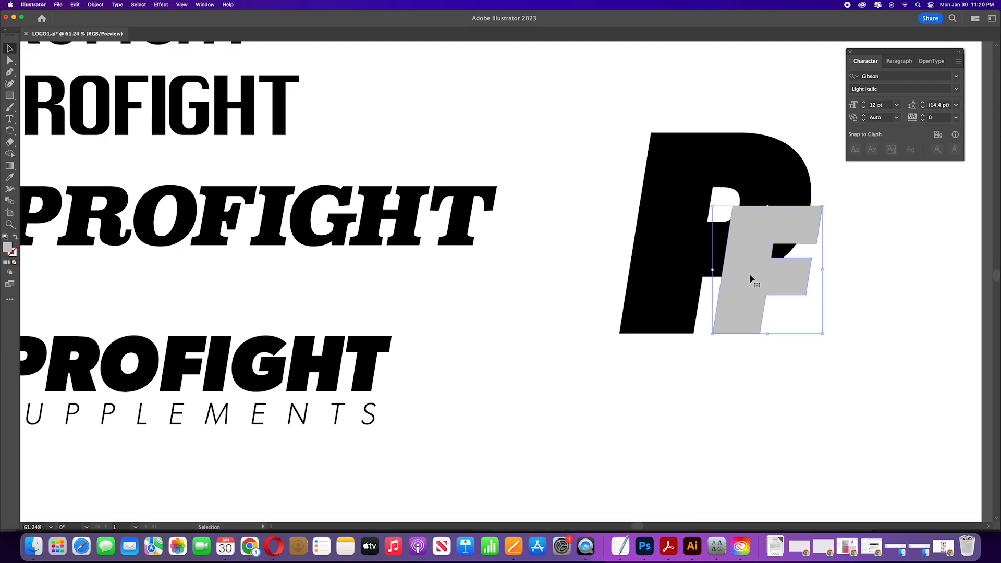
{"action": "left_click_drag", "start_coordinate": [823, 207], "coordinate": [815, 216]}
{"action": "left_click_drag", "start_coordinate": [757, 255], "coordinate": [750, 270]}
Step: Bring the P in front of the F and nudge the F slightly to the right
{"action": "left_click", "coordinate": [673, 266]}
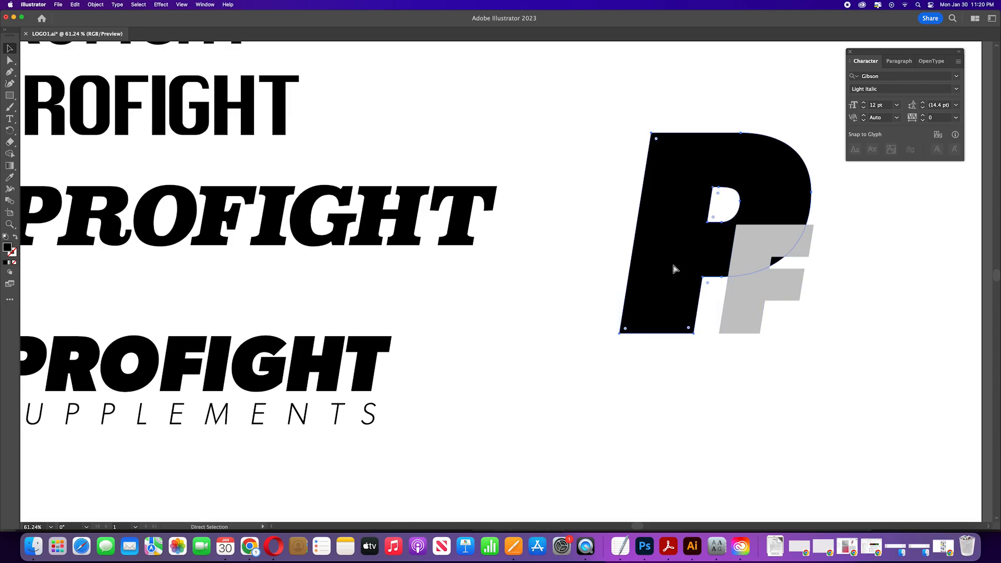
{"action": "key", "text": "super+shift+bracketright"}
{"action": "left_click", "coordinate": [756, 294], "text": "shift"}
{"action": "left_click", "coordinate": [756, 294]}
{"action": "left_click_drag", "start_coordinate": [751, 308], "coordinate": [773, 308]}
{"action": "left_click", "coordinate": [853, 419]}
{"action": "left_click_drag", "start_coordinate": [851, 415], "coordinate": [601, 340]}
{"action": "left_click", "coordinate": [770, 334]}
{"action": "key", "text": "shift+Left"}
{"action": "key", "text": "shift+Left"}
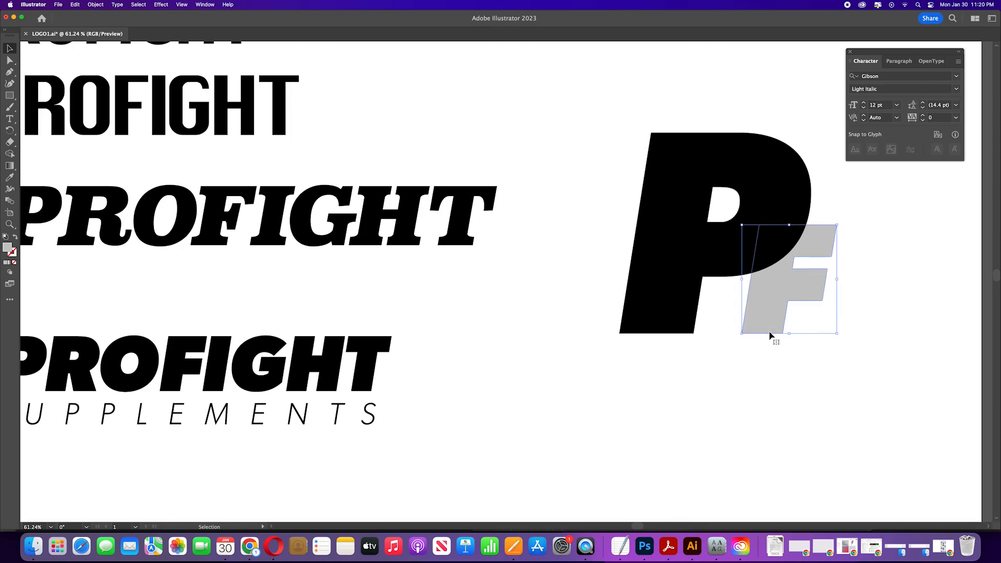
{"action": "left_click", "coordinate": [722, 374]}
{"action": "scroll", "coordinate": [706, 316], "scroll_direction": "down", "scroll_amount": 3}
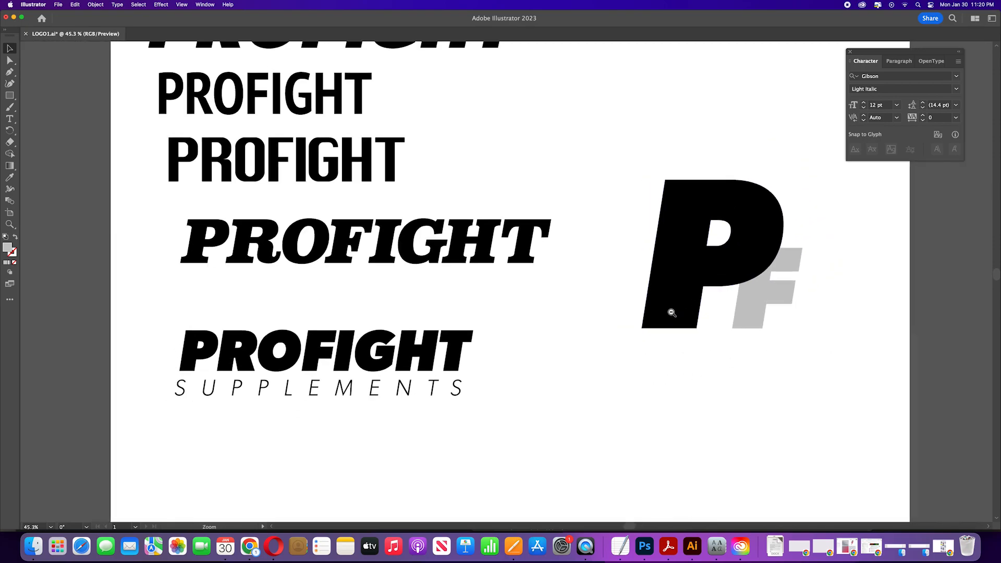
Step: Give the F a white fill and a thicker dark outline stroke
{"action": "left_click", "coordinate": [767, 288]}
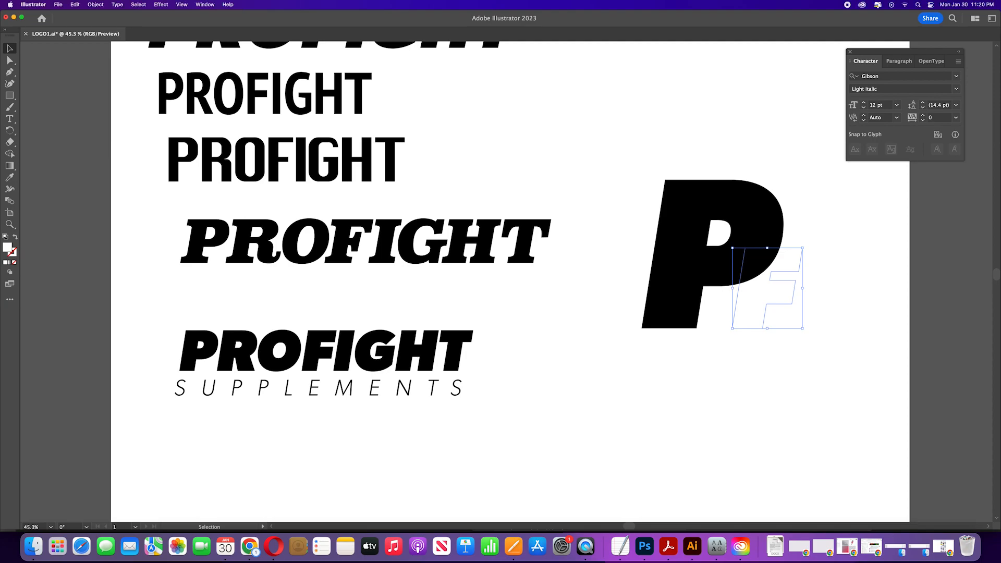
{"action": "key", "text": "Up"}
{"action": "key", "text": "Up"}
{"action": "key", "text": "Up"}
{"action": "key", "text": "Up"}
{"action": "key", "text": "Up"}
{"action": "key", "text": "Up"}
{"action": "key", "text": "Up"}
{"action": "key", "text": "Up"}
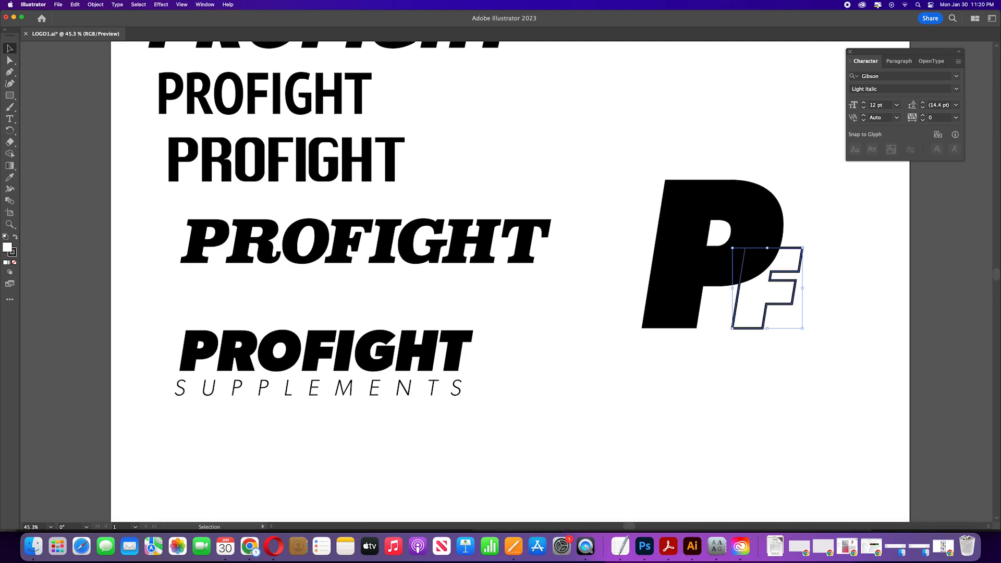
{"action": "key", "text": "Up"}
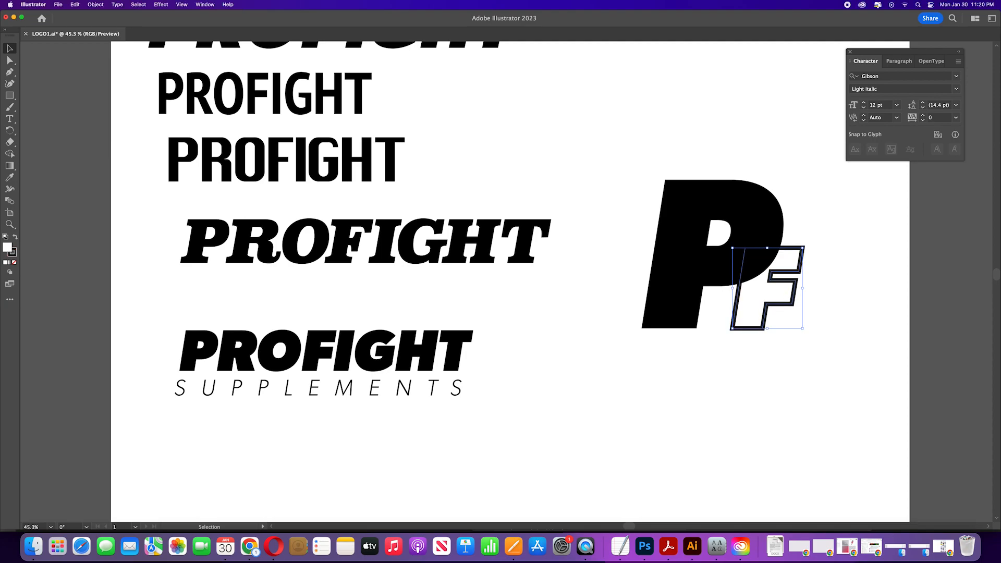
Step: Duplicate the PF monogram below the original
{"action": "left_click", "coordinate": [863, 291]}
{"action": "left_click_drag", "start_coordinate": [798, 366], "coordinate": [645, 332]}
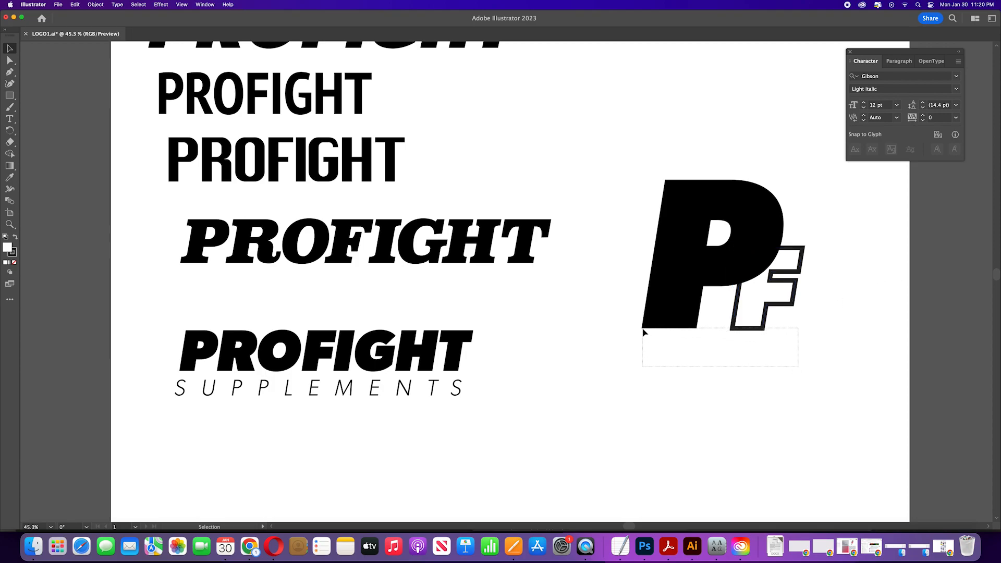
{"action": "left_click_drag", "start_coordinate": [645, 332], "coordinate": [751, 333]}
{"action": "left_click", "coordinate": [756, 338]}
{"action": "left_click_drag", "start_coordinate": [807, 349], "coordinate": [659, 334]}
{"action": "scroll", "coordinate": [791, 306], "scroll_direction": "down", "scroll_amount": 5}
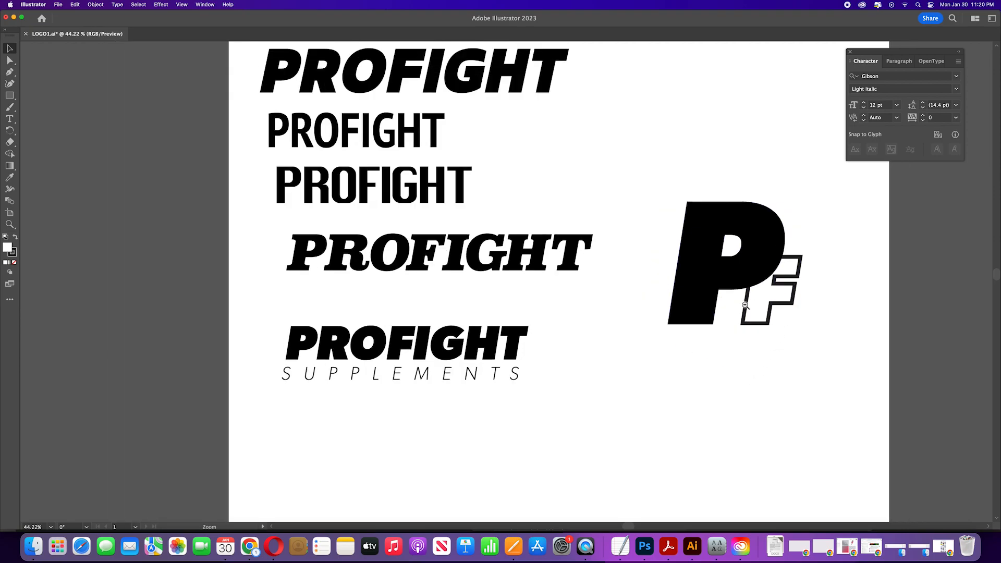
{"action": "left_click_drag", "start_coordinate": [796, 347], "coordinate": [749, 272]}
{"action": "left_click_drag", "start_coordinate": [637, 139], "coordinate": [798, 282]}
{"action": "left_click_drag", "start_coordinate": [713, 202], "coordinate": [679, 328], "text": "alt"}
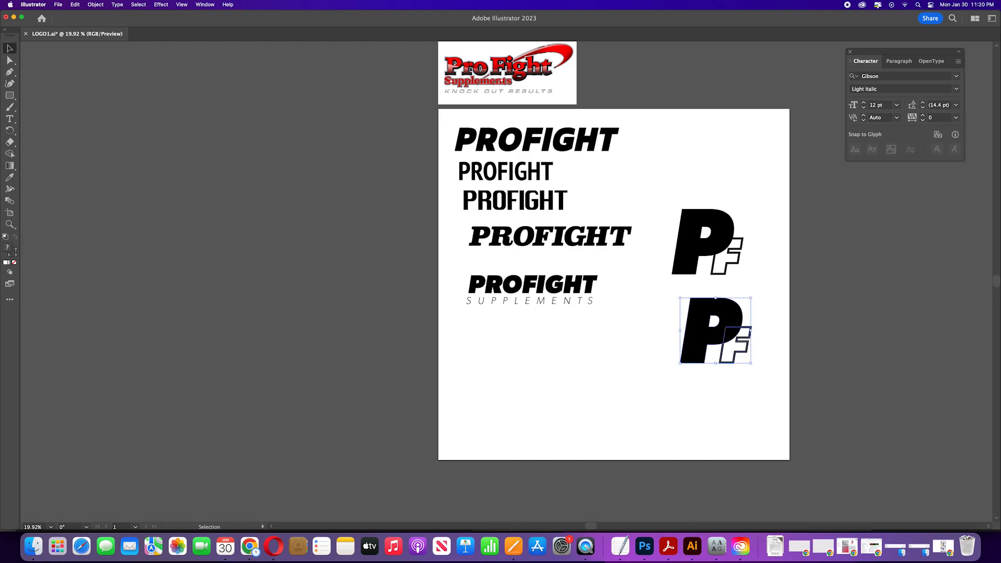
Step: Fill the duplicate monogram's P with dark red
{"action": "key", "text": "comma"}
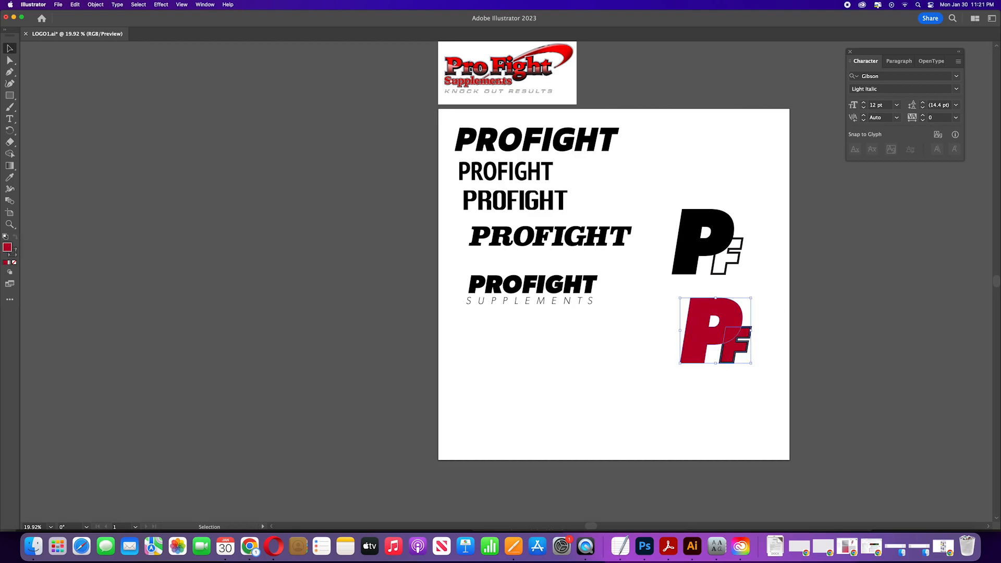
{"action": "key", "text": "super+z"}
{"action": "left_click", "coordinate": [600, 390]}
{"action": "left_click", "coordinate": [691, 336]}
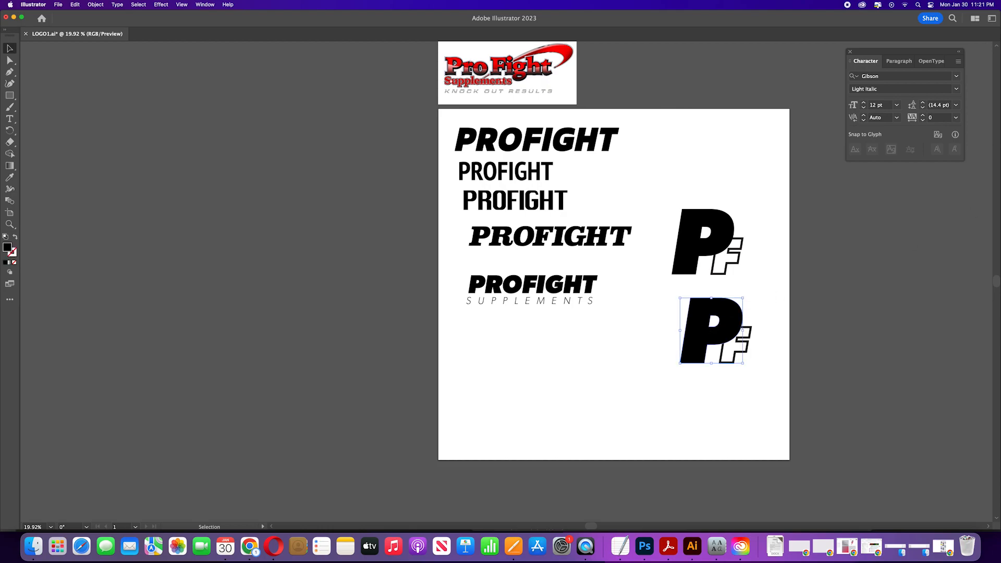
{"action": "key", "text": "comma"}
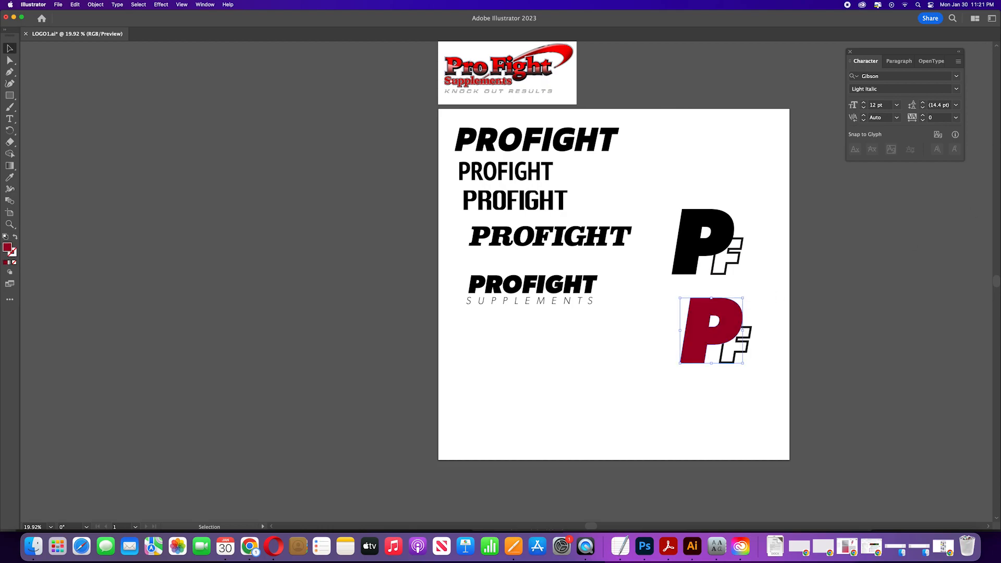
Step: Set the duplicate F's outline stroke to the same dark red 88001D as the P
{"action": "left_click", "coordinate": [764, 395]}
{"action": "left_click", "coordinate": [742, 361]}
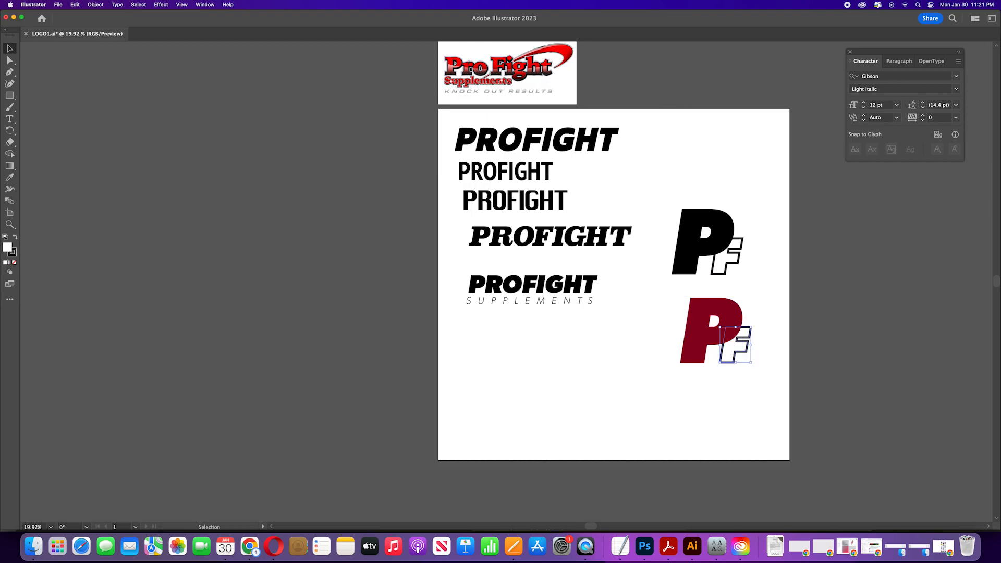
{"action": "key", "text": "z"}
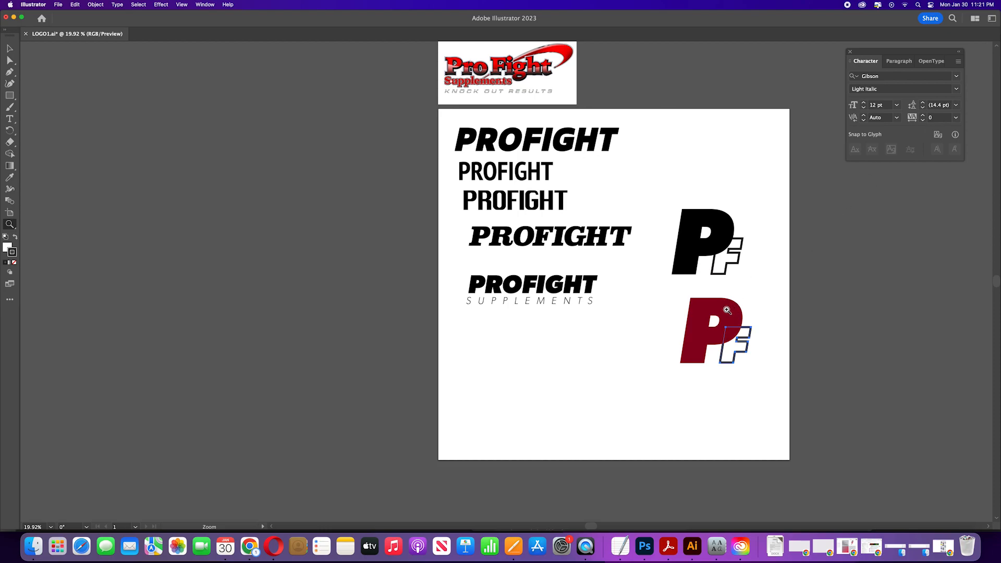
{"action": "key", "text": "v"}
{"action": "key", "text": "F6"}
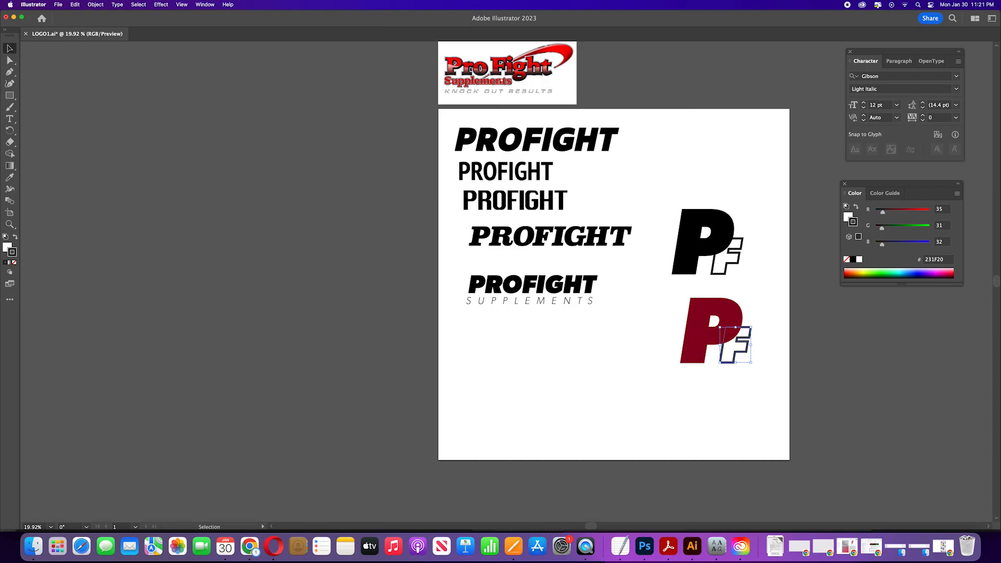
{"action": "left_click_drag", "start_coordinate": [968, 247], "coordinate": [920, 321]}
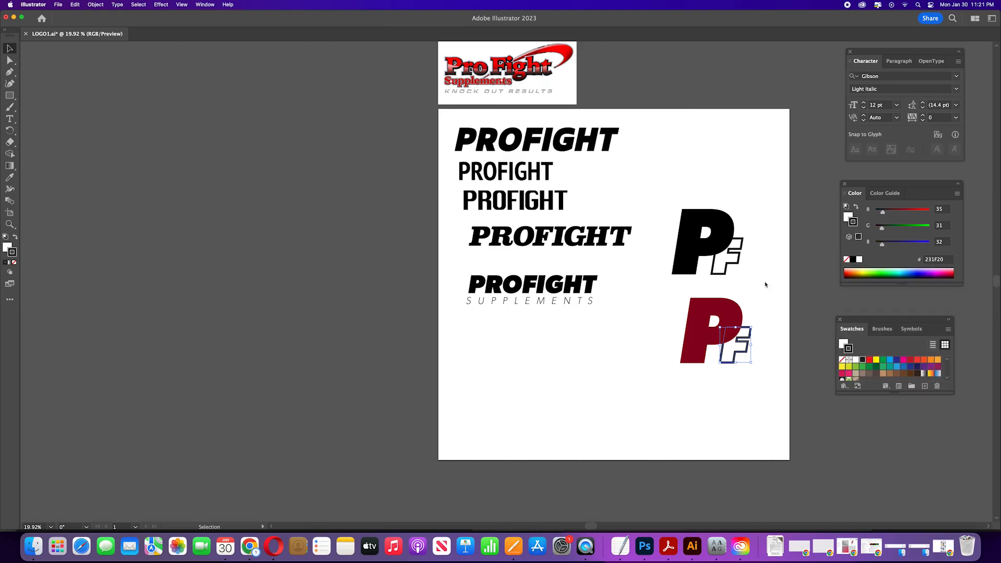
{"action": "left_click", "coordinate": [728, 309]}
{"action": "left_click", "coordinate": [846, 218]}
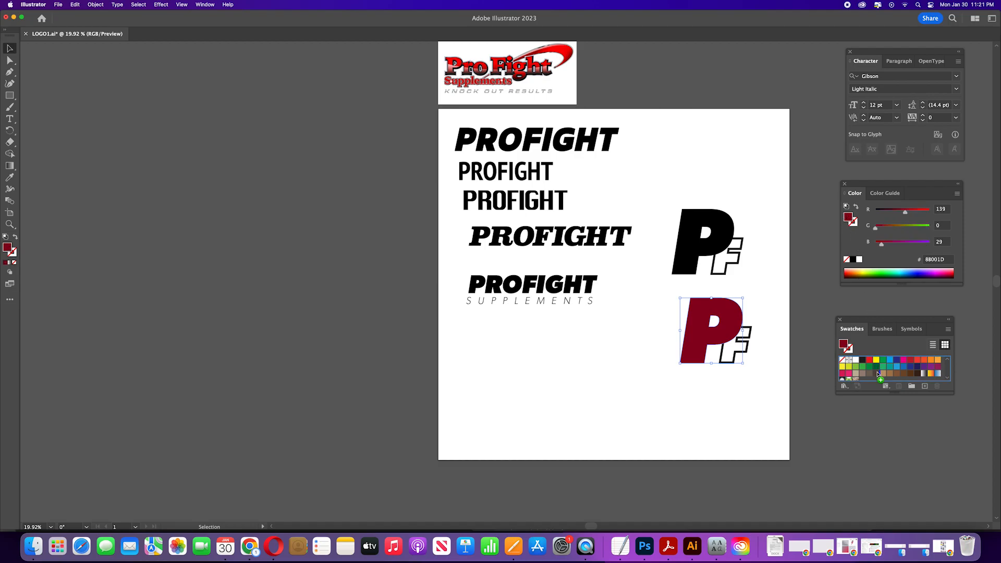
{"action": "left_click", "coordinate": [733, 359]}
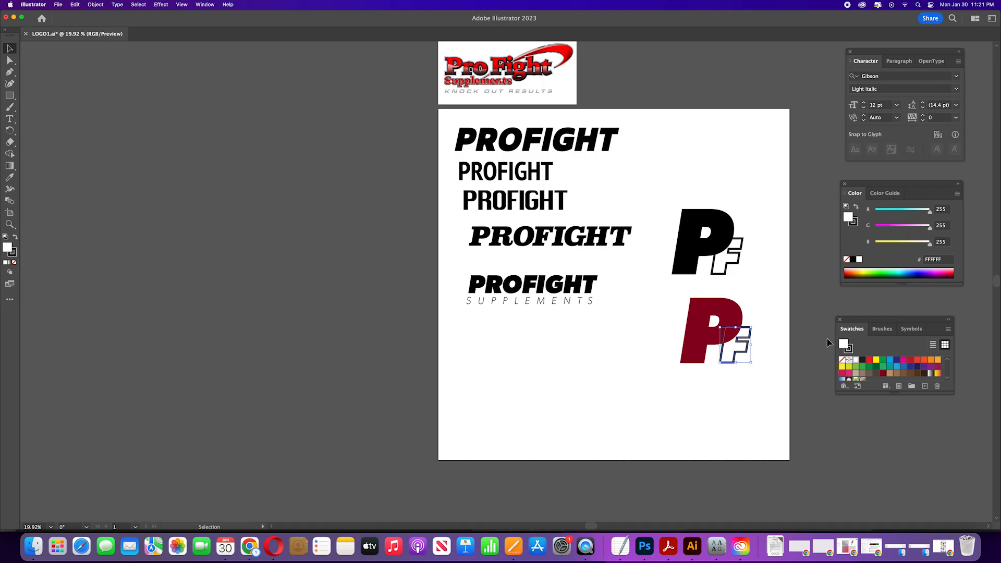
{"action": "key", "text": "o"}
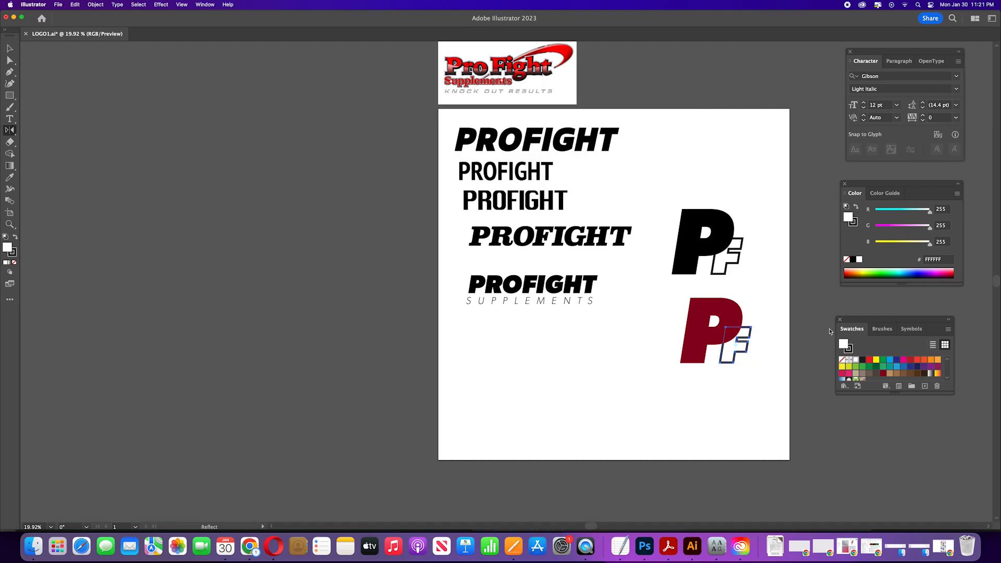
{"action": "left_click", "coordinate": [734, 380]}
{"action": "key", "text": "x"}
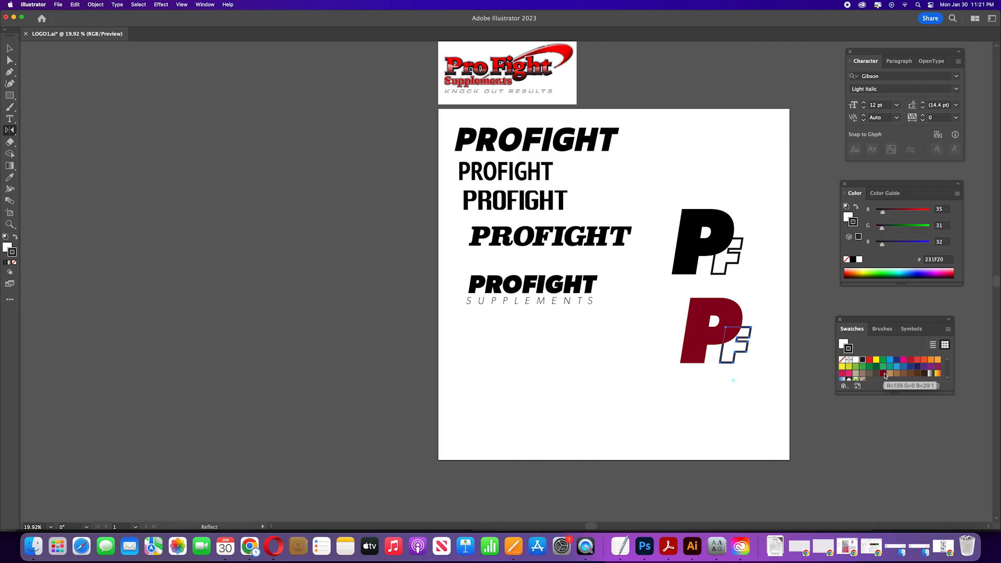
{"action": "left_click", "coordinate": [882, 375]}
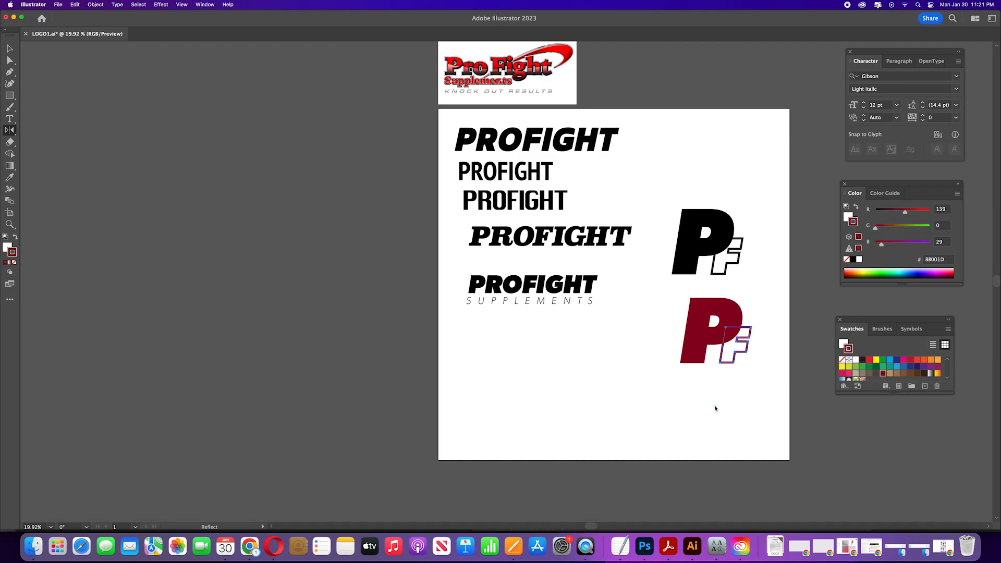
{"action": "key", "text": "v"}
{"action": "left_click", "coordinate": [655, 372]}
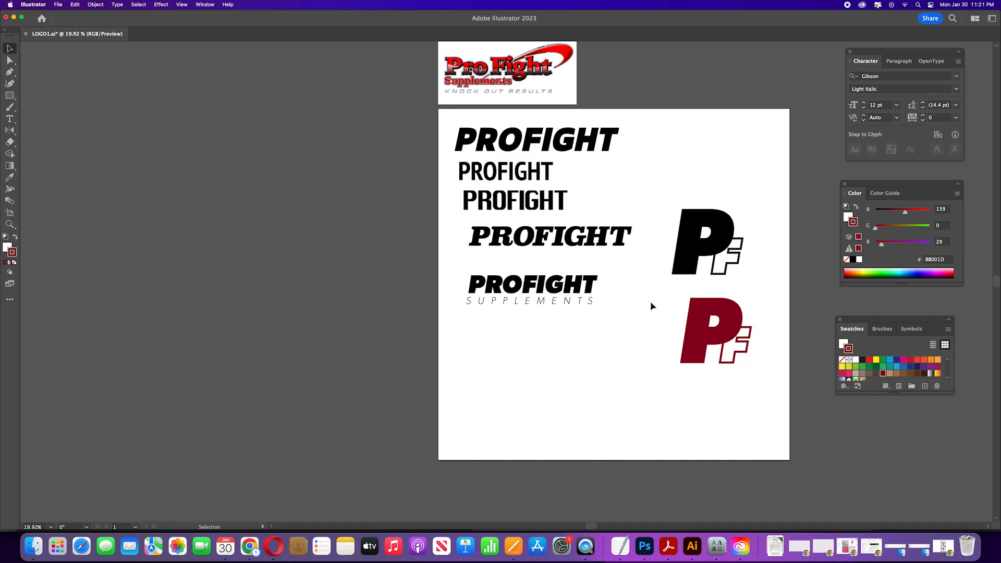
Step: Duplicate the red monogram down and to the left
{"action": "left_click_drag", "start_coordinate": [796, 385], "coordinate": [794, 384]}
{"action": "left_click_drag", "start_coordinate": [712, 338], "coordinate": [619, 383]}
{"action": "left_click", "coordinate": [646, 409]}
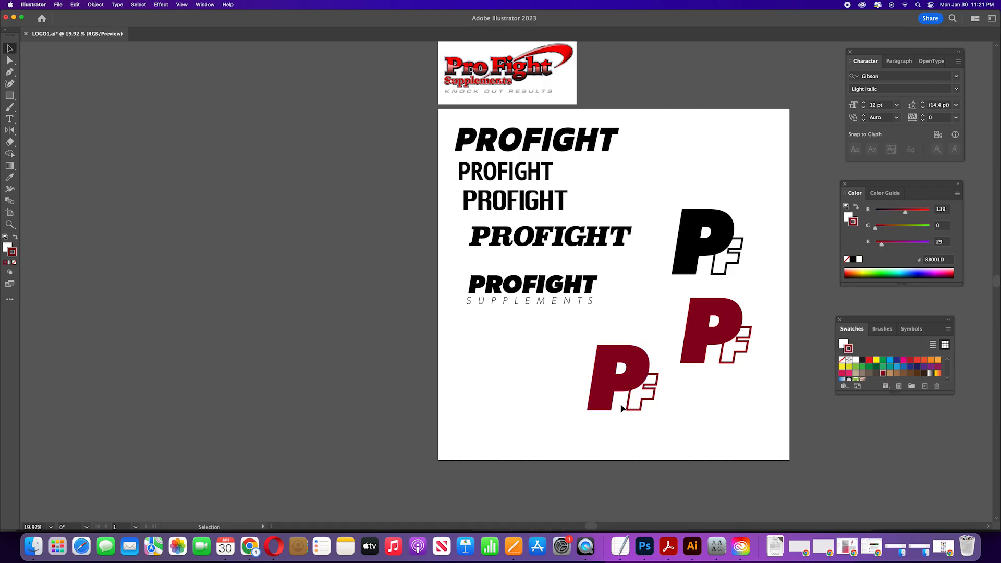
Step: Fill the new copy's P black and move that monogram to the artboard's top right
{"action": "left_click", "coordinate": [647, 410]}
{"action": "left_click", "coordinate": [596, 396]}
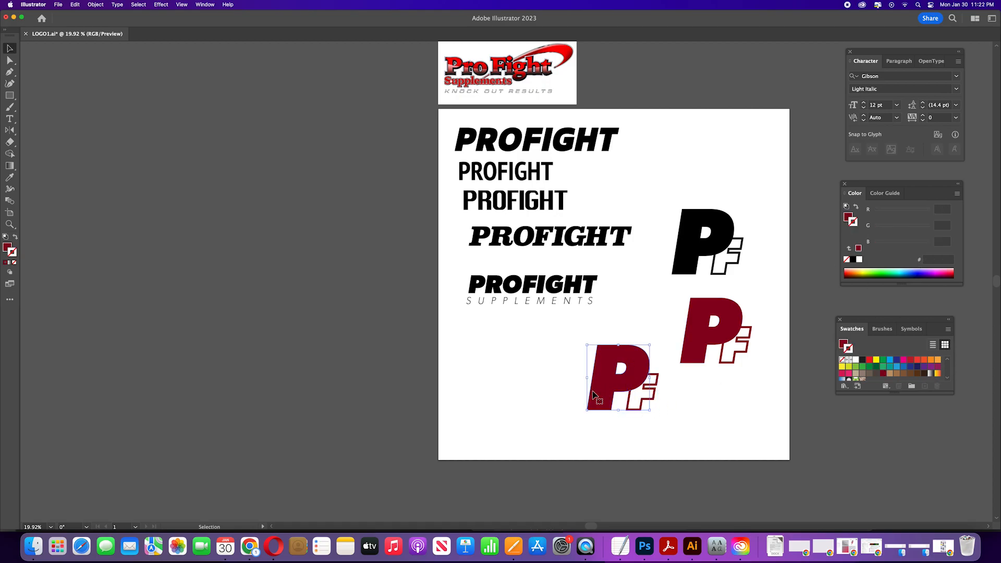
{"action": "left_click", "coordinate": [853, 260]}
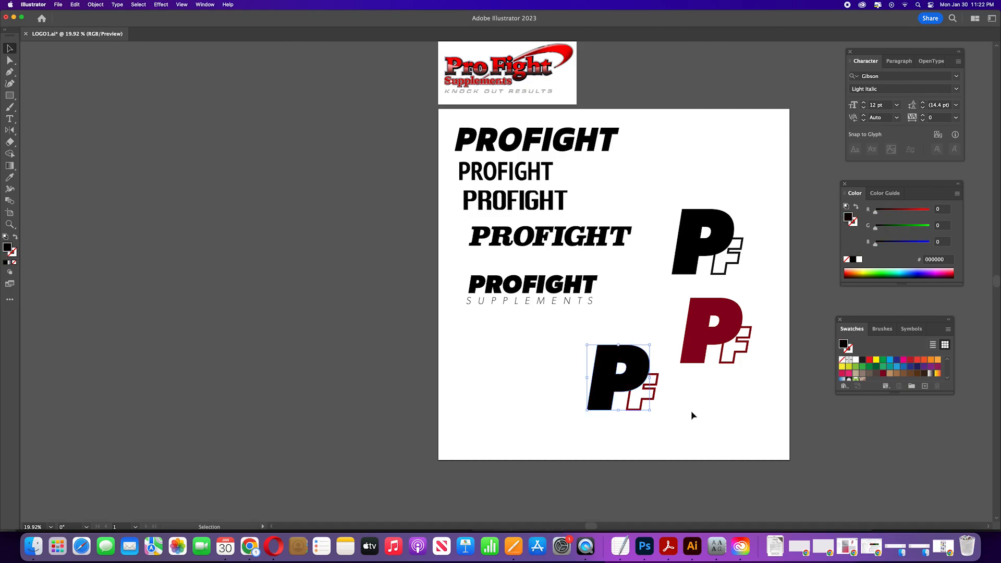
{"action": "left_click_drag", "start_coordinate": [603, 378], "coordinate": [708, 158]}
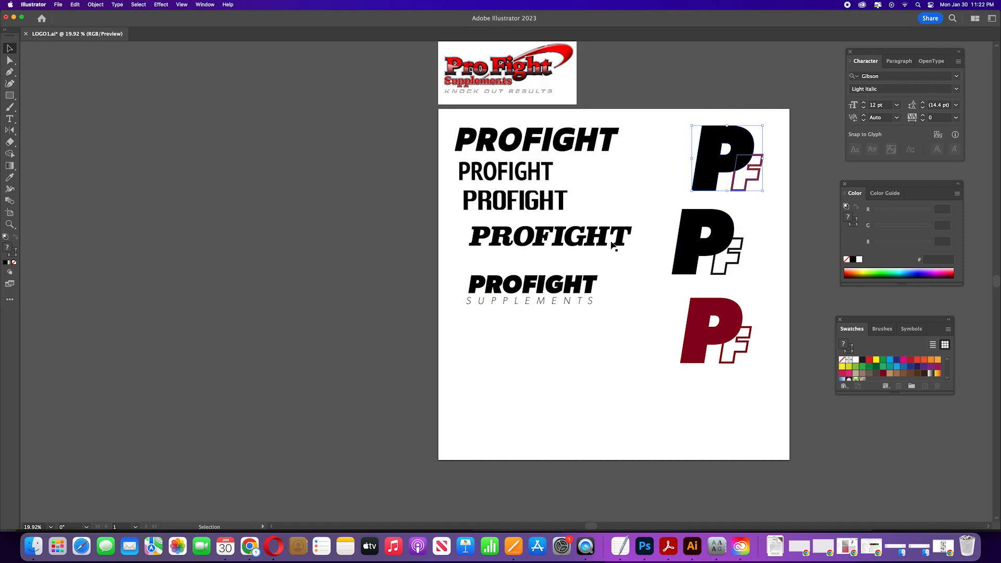
{"action": "left_click_drag", "start_coordinate": [652, 308], "coordinate": [759, 375]}
{"action": "left_click", "coordinate": [757, 390]}
{"action": "left_click_drag", "start_coordinate": [651, 304], "coordinate": [772, 380]}
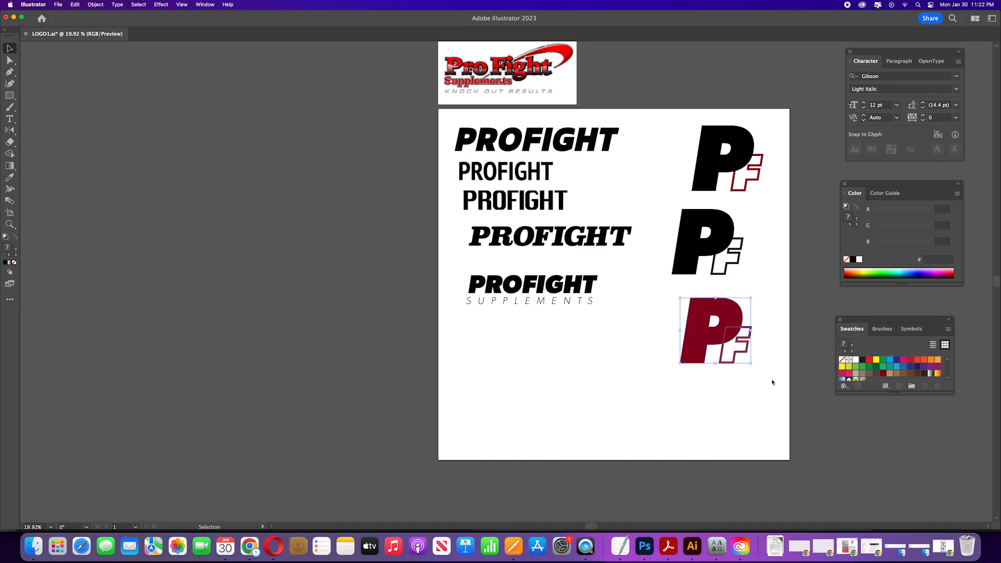
{"action": "left_click", "coordinate": [655, 364]}
{"action": "left_click_drag", "start_coordinate": [653, 330], "coordinate": [748, 367]}
{"action": "left_click", "coordinate": [750, 391]}
{"action": "left_click_drag", "start_coordinate": [663, 226], "coordinate": [750, 262]}
{"action": "left_click", "coordinate": [748, 280]}
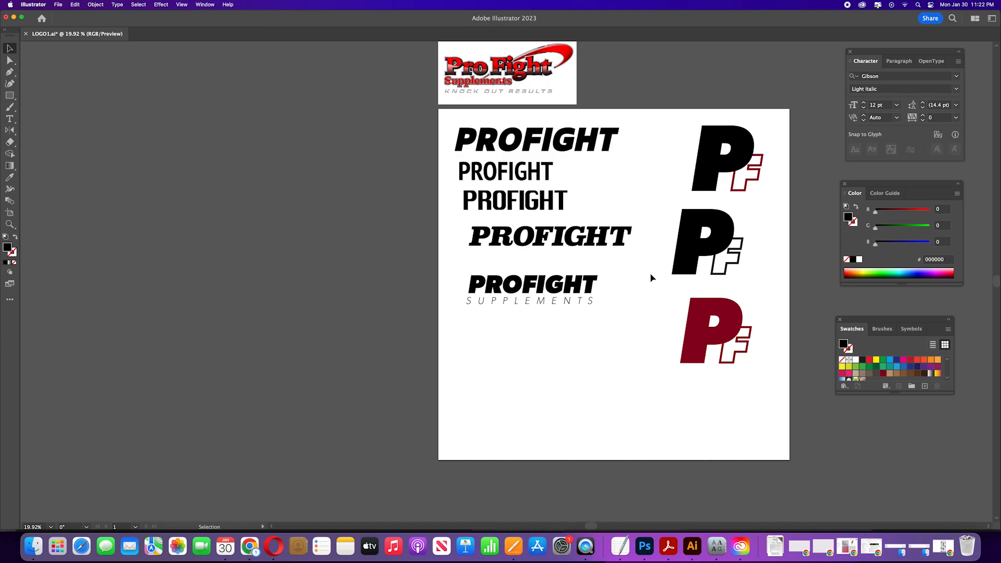
Step: Arrange the black-and-white monogram above the PROFIGHT SUPPLEMENTS wordmark near the artboard's bottom
{"action": "left_click", "coordinate": [715, 241]}
{"action": "left_click_drag", "start_coordinate": [715, 241], "coordinate": [502, 406]}
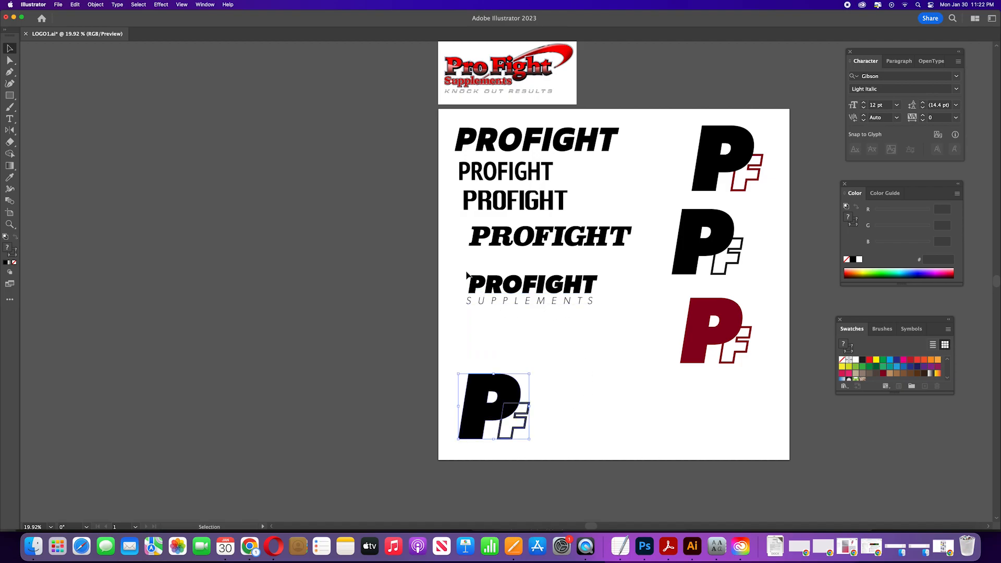
{"action": "left_click", "coordinate": [562, 301]}
{"action": "left_click_drag", "start_coordinate": [564, 291], "coordinate": [627, 424]}
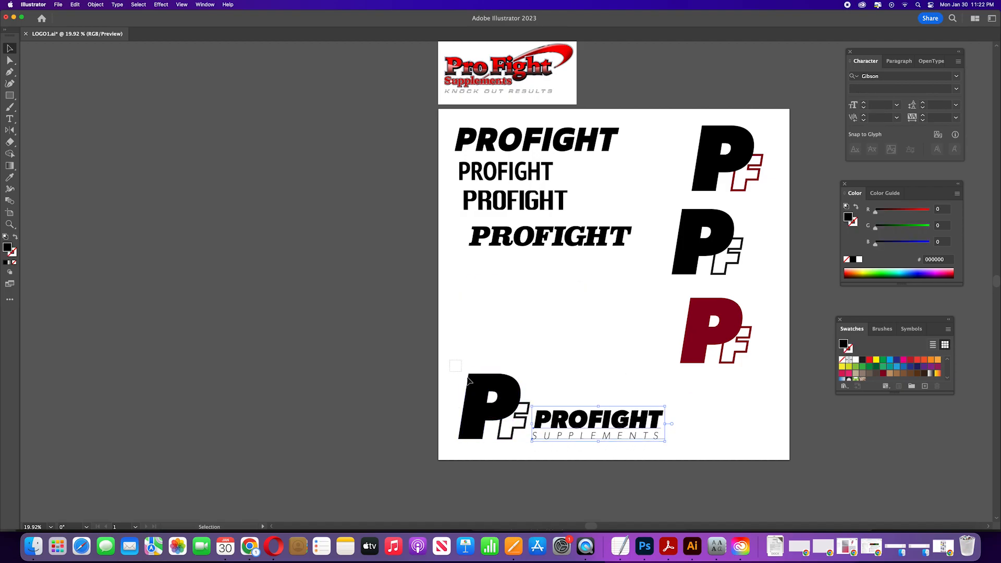
{"action": "left_click", "coordinate": [498, 409]}
{"action": "left_click_drag", "start_coordinate": [498, 409], "coordinate": [609, 371]}
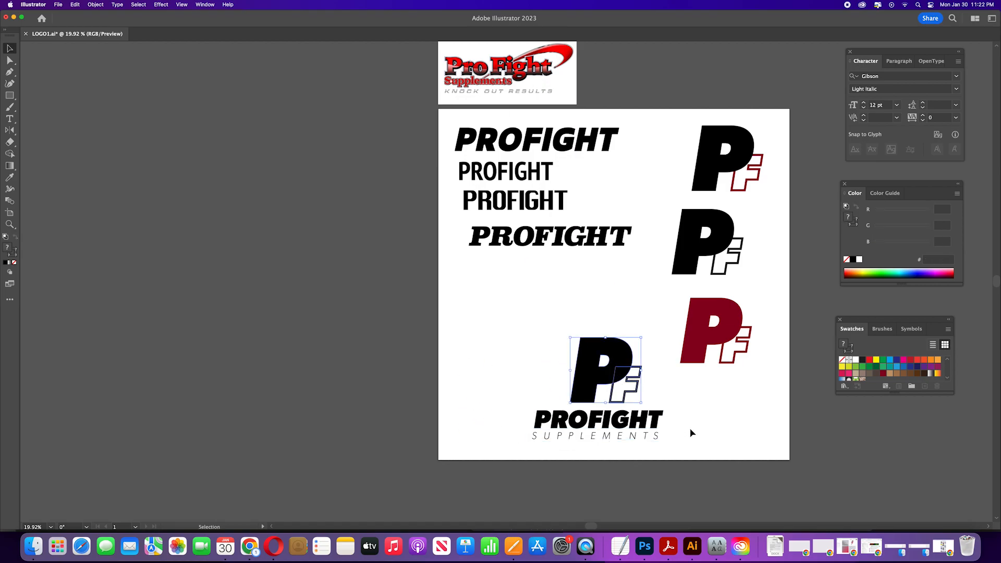
Step: Select the black monogram together with the PROFIGHT SUPPLEMENTS wordmark and shift the lockup slightly left
{"action": "left_click", "coordinate": [686, 440]}
{"action": "scroll", "coordinate": [686, 440], "scroll_direction": "down", "scroll_amount": 3}
{"action": "left_click_drag", "start_coordinate": [695, 358], "coordinate": [559, 271]}
{"action": "left_click", "coordinate": [674, 373]}
{"action": "left_click_drag", "start_coordinate": [662, 348], "coordinate": [521, 288]}
{"action": "left_click_drag", "start_coordinate": [593, 286], "coordinate": [541, 261]}
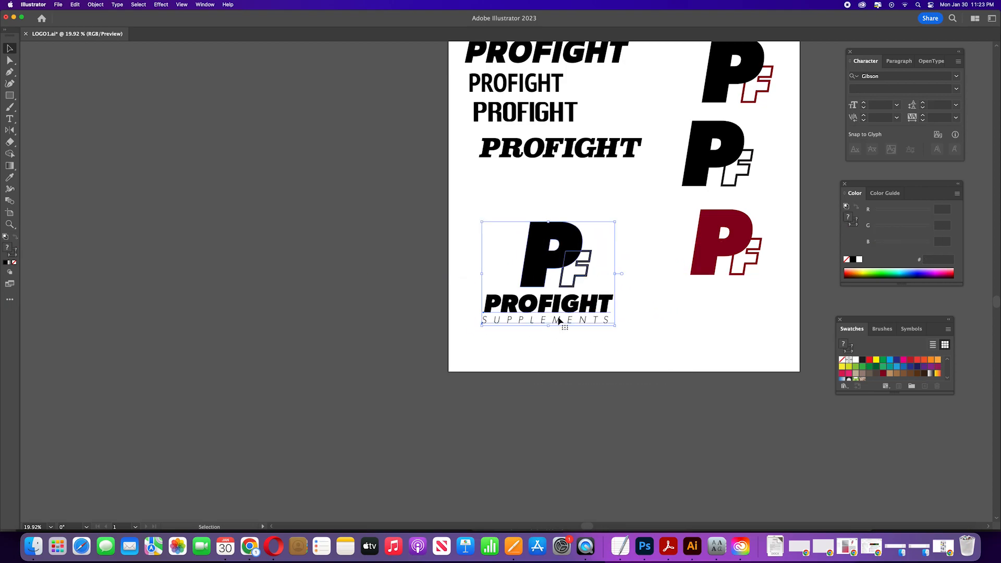
Step: Duplicate the PROFIGHT SUPPLEMENTS wordmark to the artboard's bottom right corner
{"action": "left_click", "coordinate": [593, 325]}
{"action": "left_click", "coordinate": [479, 307], "text": "shift"}
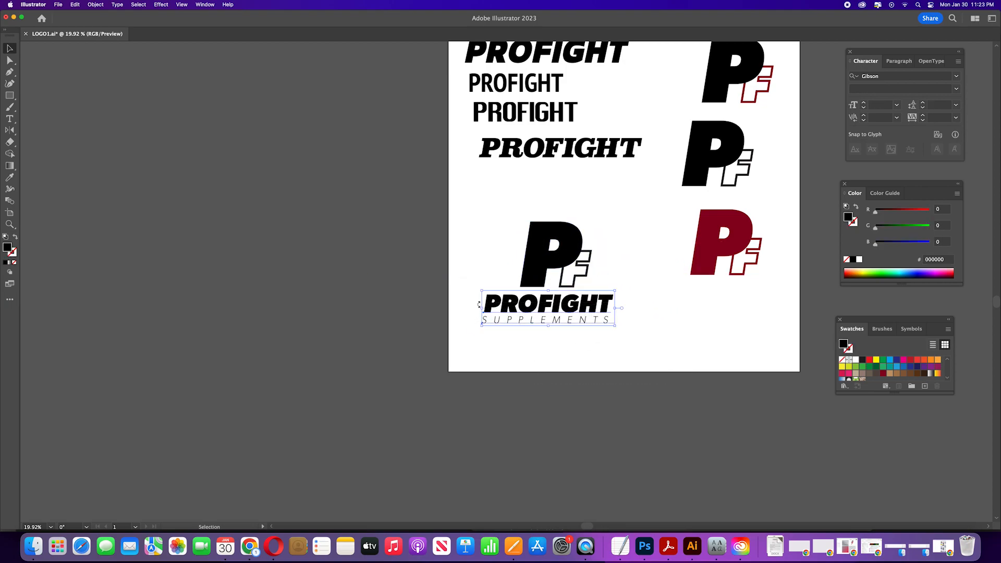
{"action": "left_click_drag", "start_coordinate": [513, 311], "coordinate": [659, 335], "text": "alt"}
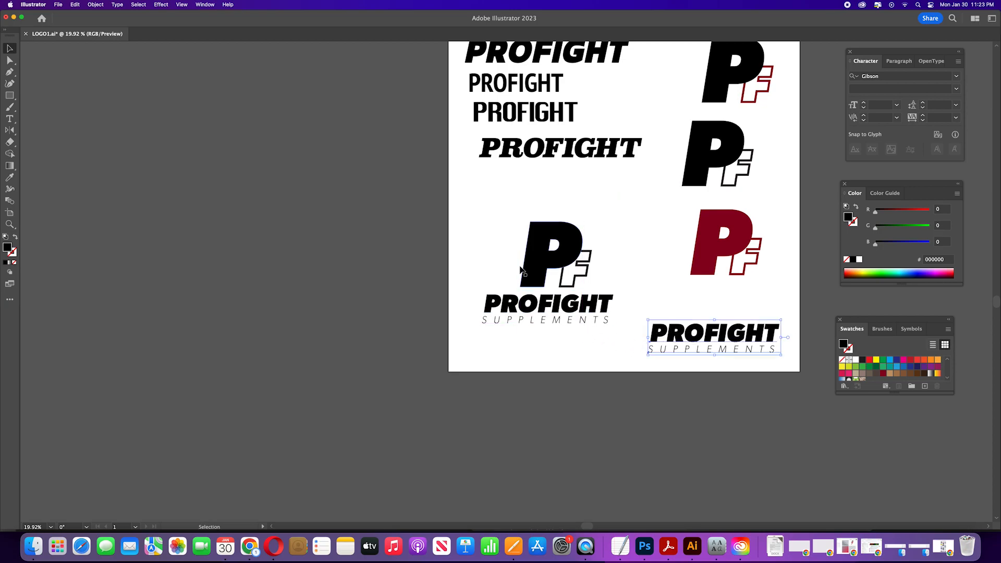
{"action": "left_click", "coordinate": [590, 277]}
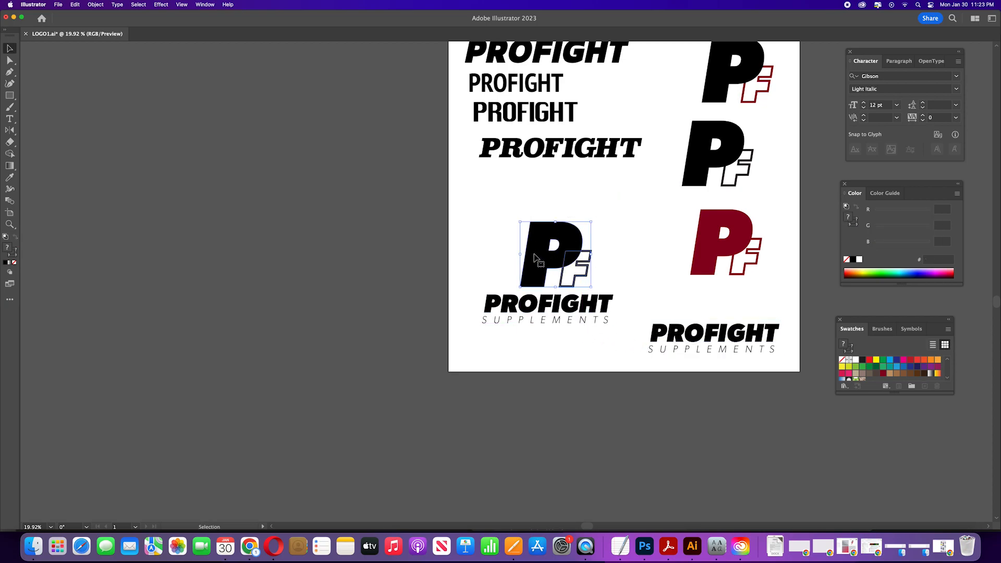
{"action": "left_click_drag", "start_coordinate": [529, 259], "coordinate": [469, 221], "text": "alt"}
{"action": "mouse_move", "coordinate": [520, 245]}
{"action": "left_mouse_down"}
{"action": "mouse_move", "coordinate": [726, 384]}
{"action": "mouse_move", "coordinate": [587, 286]}
{"action": "mouse_move", "coordinate": [524, 263]}
{"action": "mouse_move", "coordinate": [558, 284]}
{"action": "mouse_move", "coordinate": [522, 260]}
{"action": "mouse_move", "coordinate": [519, 280]}
{"action": "mouse_move", "coordinate": [450, 223]}
{"action": "left_mouse_up"}
{"action": "left_click", "coordinate": [479, 266]}
{"action": "key", "text": "Delete"}
{"action": "left_click_drag", "start_coordinate": [490, 198], "coordinate": [616, 285]}
{"action": "left_click", "coordinate": [608, 218]}
{"action": "left_click_drag", "start_coordinate": [621, 203], "coordinate": [497, 294]}
{"action": "left_click", "coordinate": [499, 262]}
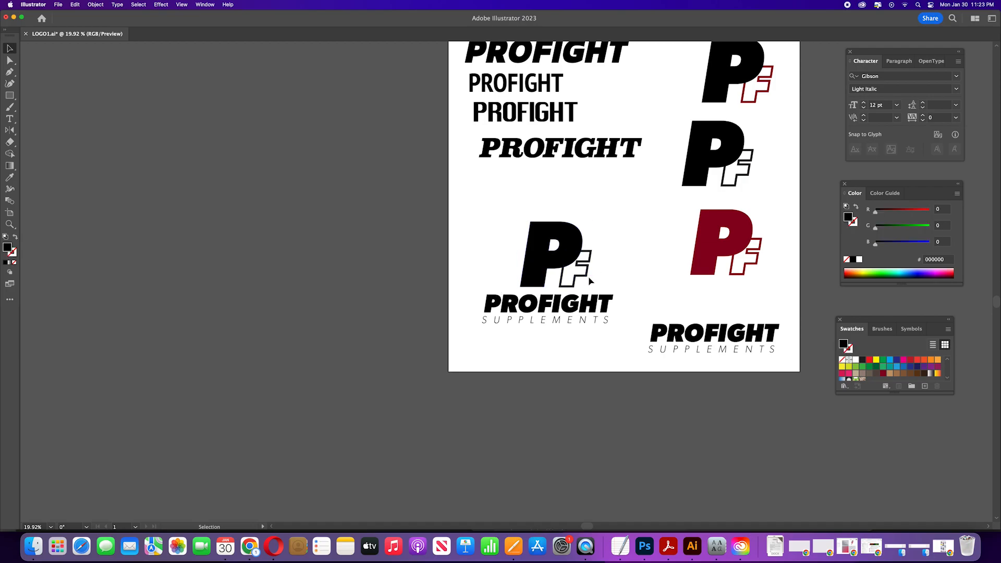
{"action": "left_click_drag", "start_coordinate": [496, 226], "coordinate": [598, 312]}
{"action": "left_click", "coordinate": [584, 350]}
{"action": "left_click_drag", "start_coordinate": [592, 350], "coordinate": [487, 258]}
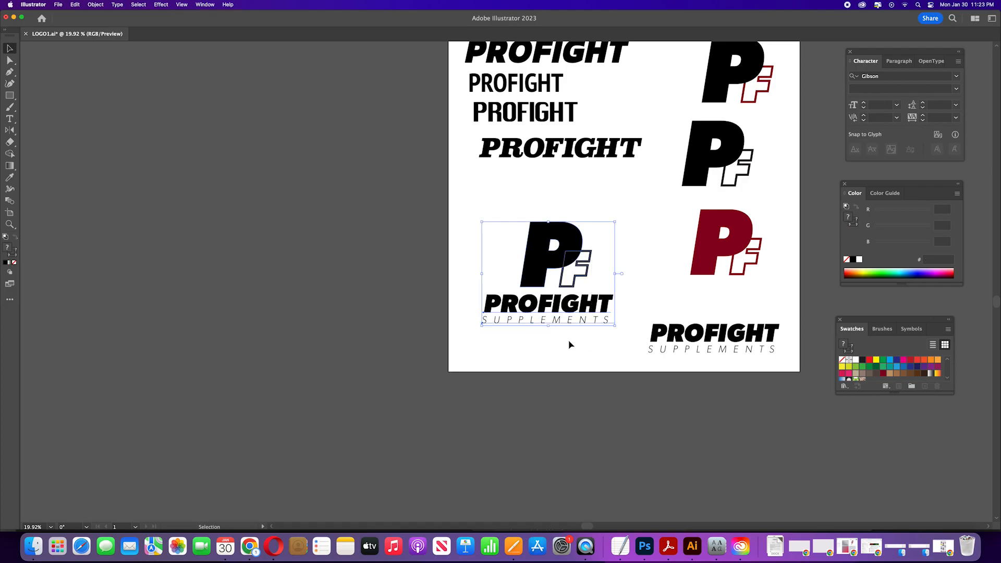
{"action": "left_click", "coordinate": [570, 345]}
{"action": "scroll", "coordinate": [677, 255], "scroll_direction": "up", "scroll_amount": 5}
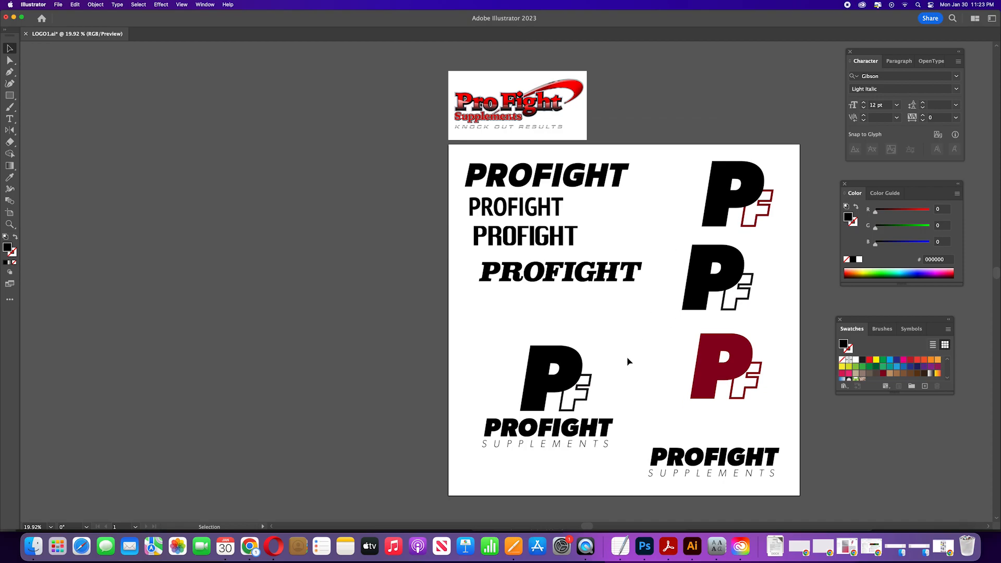
Step: Move the top PROFIGHT wordmark off the artboard and change its font to Mukta Mahee ExtraBold
{"action": "left_click", "coordinate": [523, 121]}
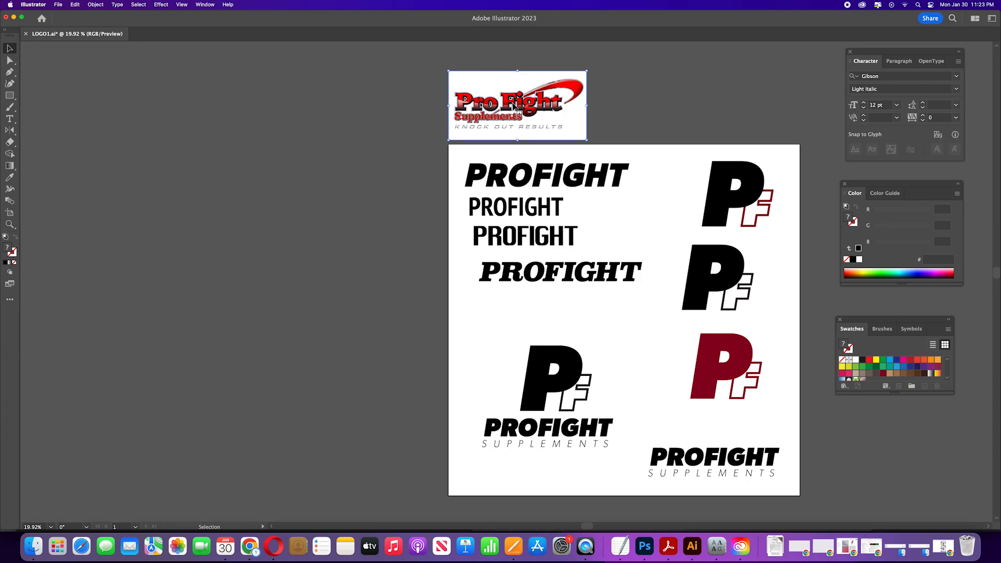
{"action": "left_click", "coordinate": [587, 319]}
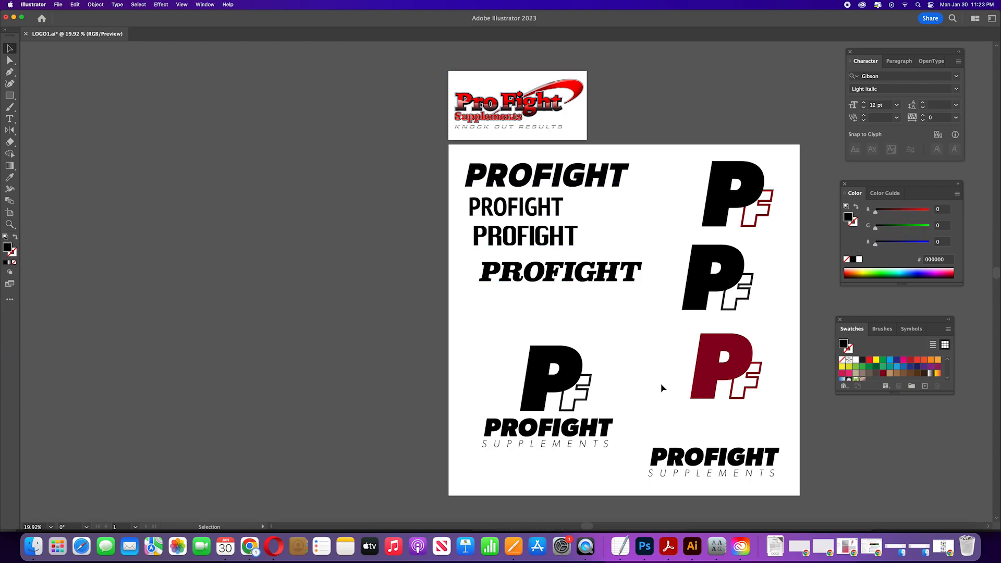
{"action": "left_click_drag", "start_coordinate": [517, 181], "coordinate": [319, 225]}
{"action": "double_click", "coordinate": [344, 223]}
{"action": "double_click", "coordinate": [344, 223]}
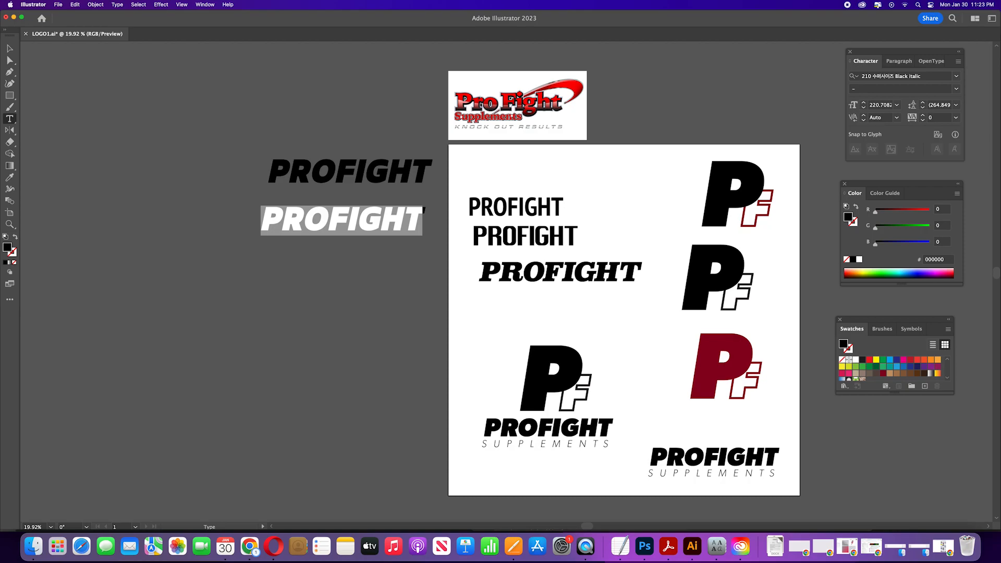
{"action": "key", "text": "Down"}
{"action": "key", "text": "Down"}
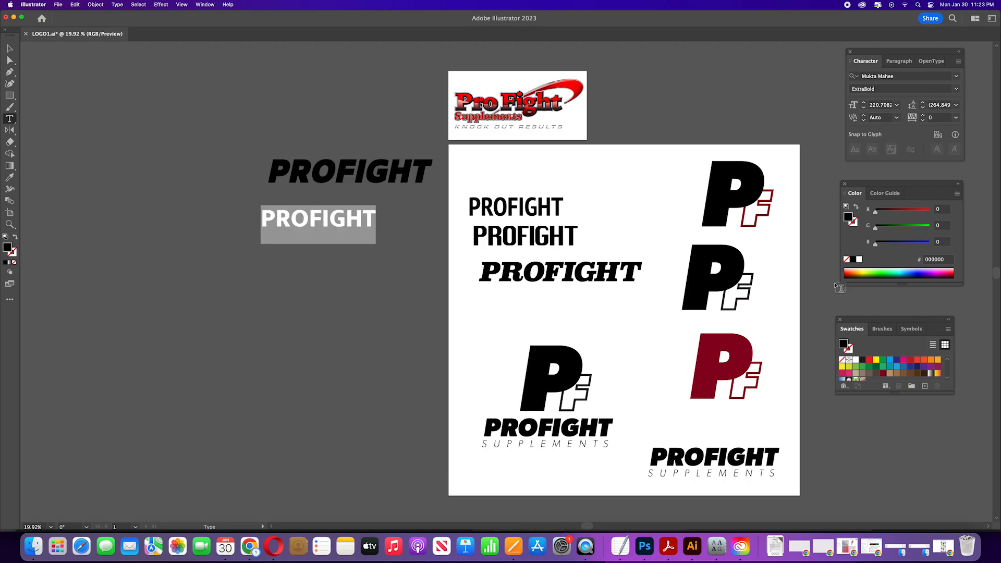
Step: Duplicate the Mukta Mahee PROFIGHT wordmark downward and set the copy in Myriad Pro Regular
{"action": "left_click", "coordinate": [9, 48]}
{"action": "left_click_drag", "start_coordinate": [333, 222], "coordinate": [334, 257]}
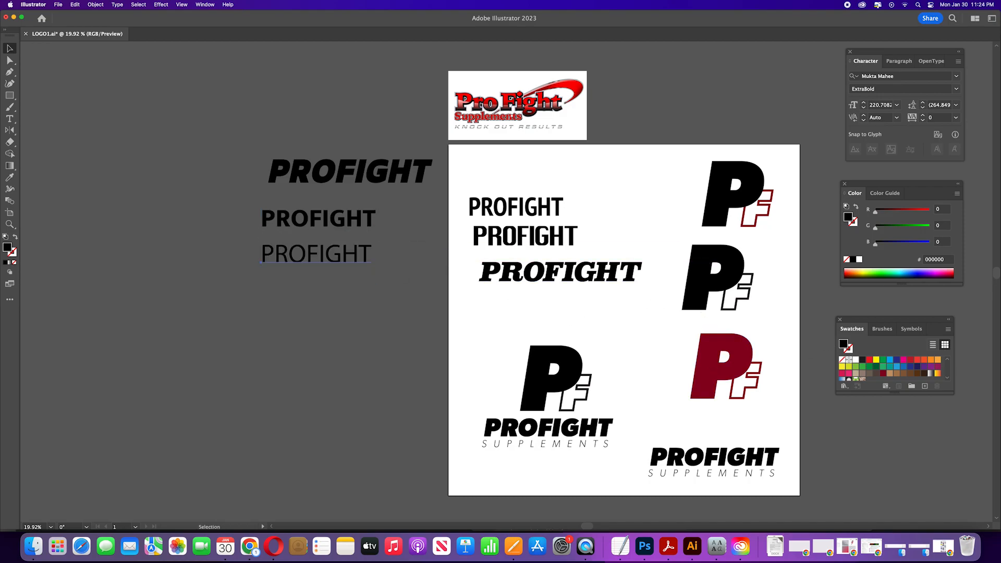
{"action": "key", "text": "Return"}
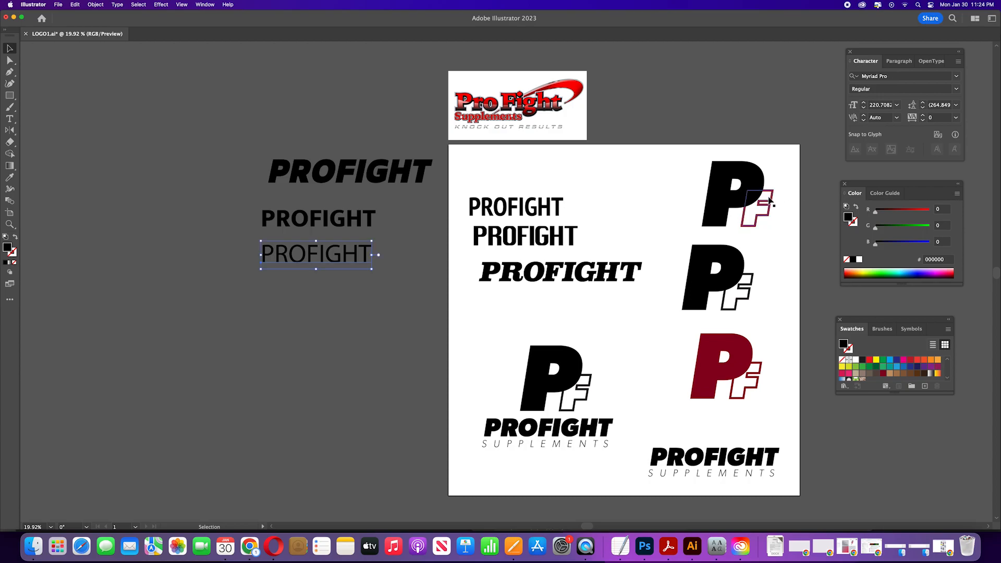